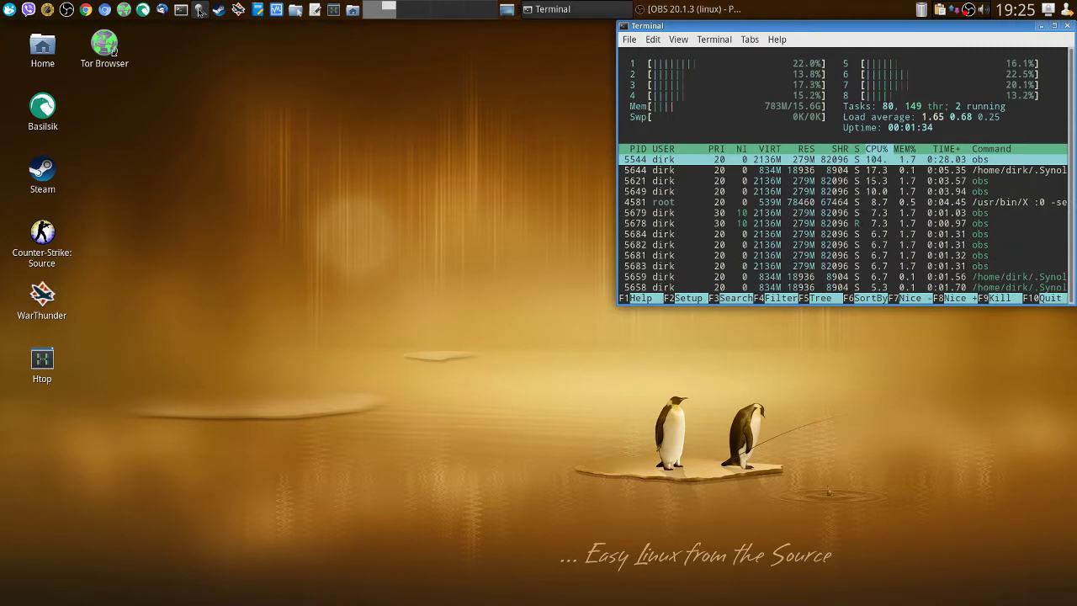
pyautogui.doubleClick(42, 47)
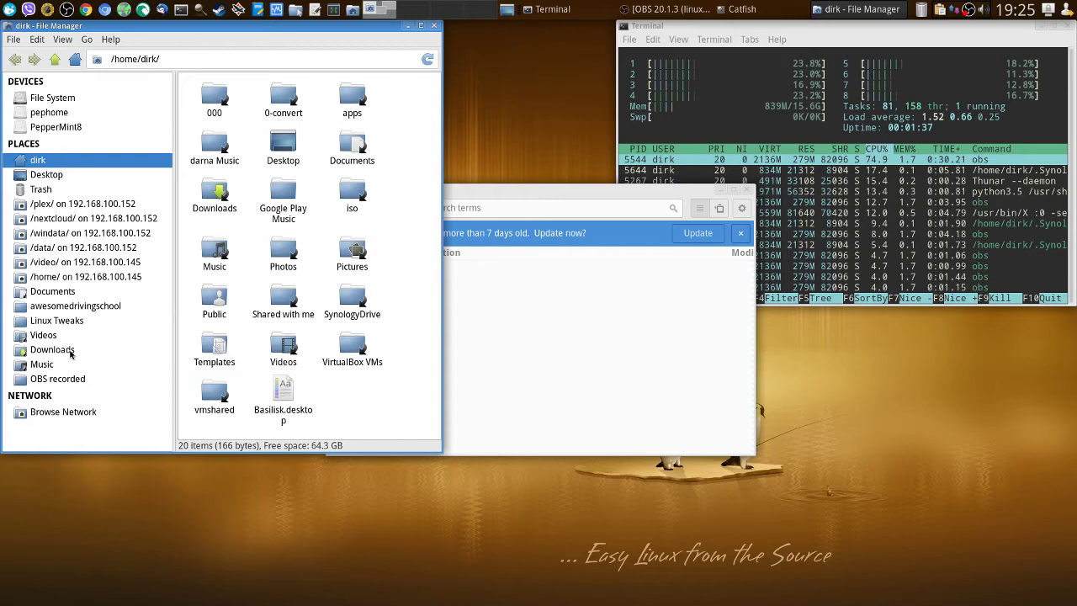
pyautogui.click(75, 325)
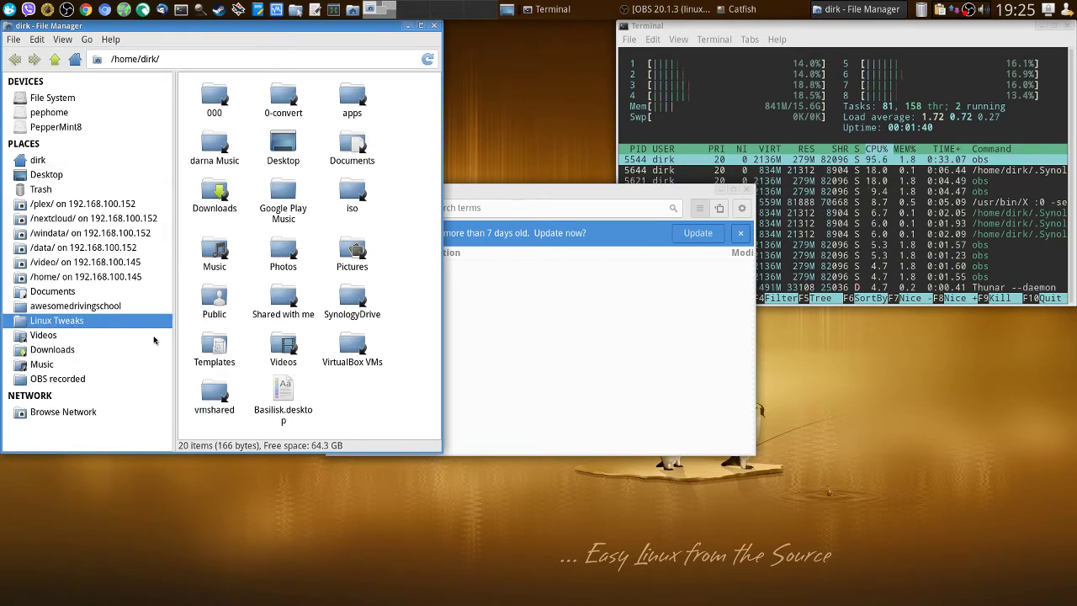
pyautogui.scroll(-5, 291, 276)
pyautogui.scroll(-3, 291, 276)
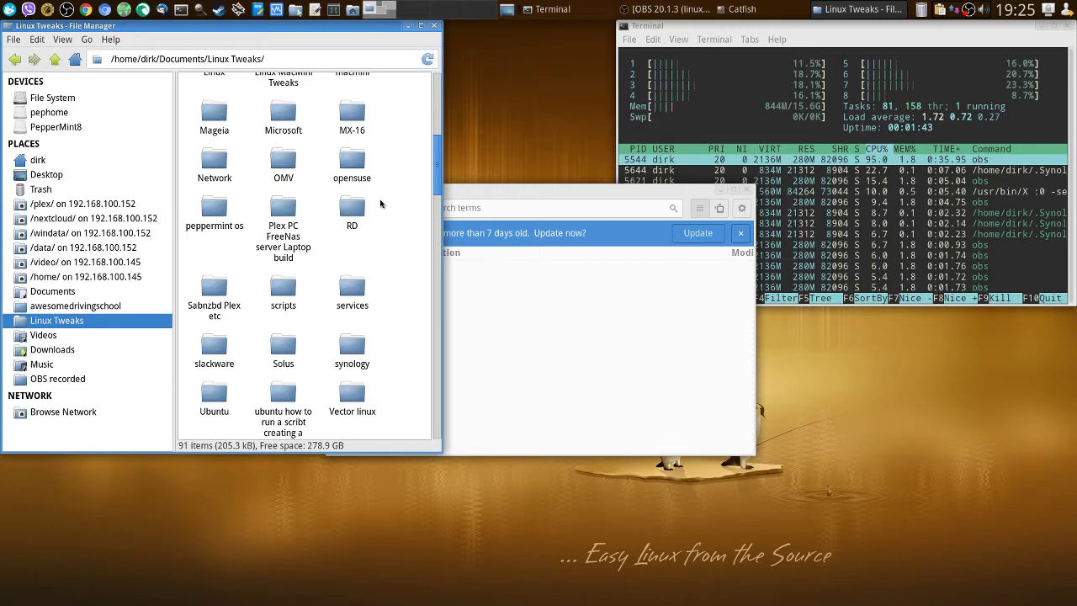
pyautogui.scroll(-5, 308, 194)
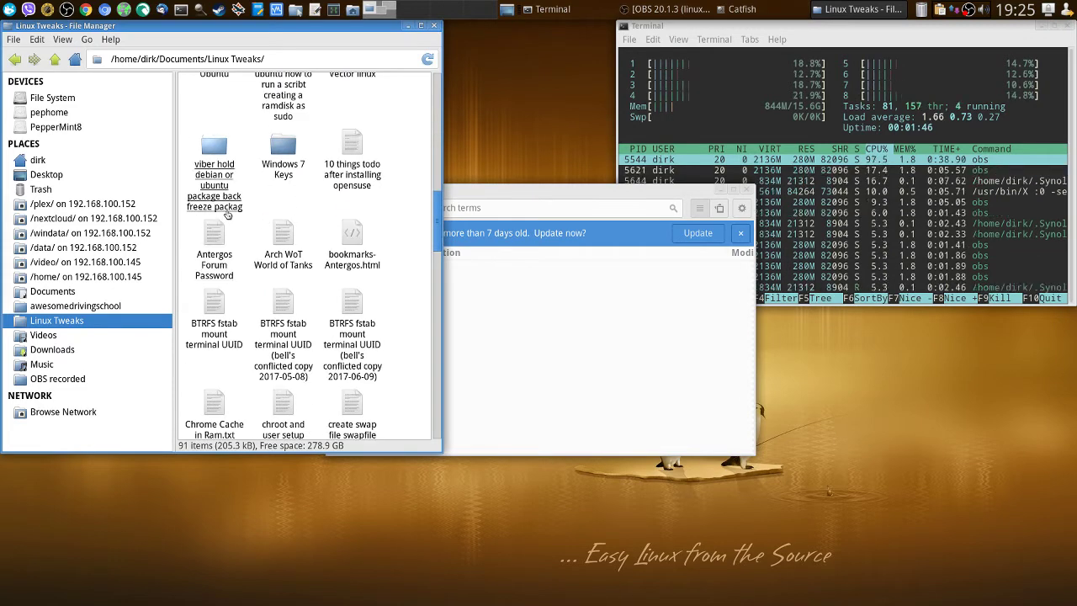
pyautogui.scroll(-5, 307, 194)
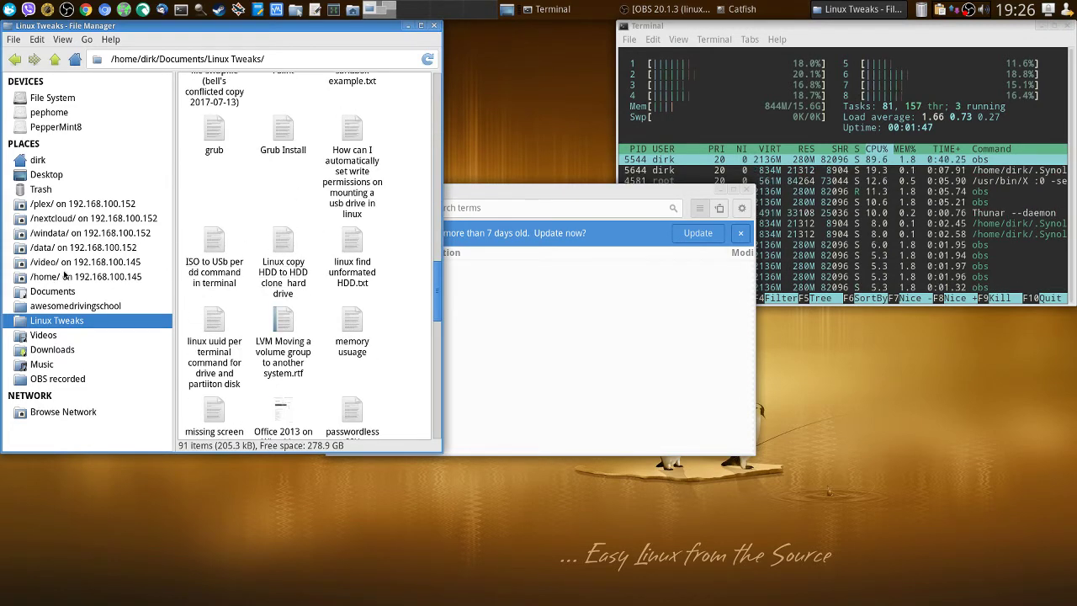
# Close the file manager, then start Catfish's database update and authenticate with the administrator password.
pyautogui.click(432, 27)
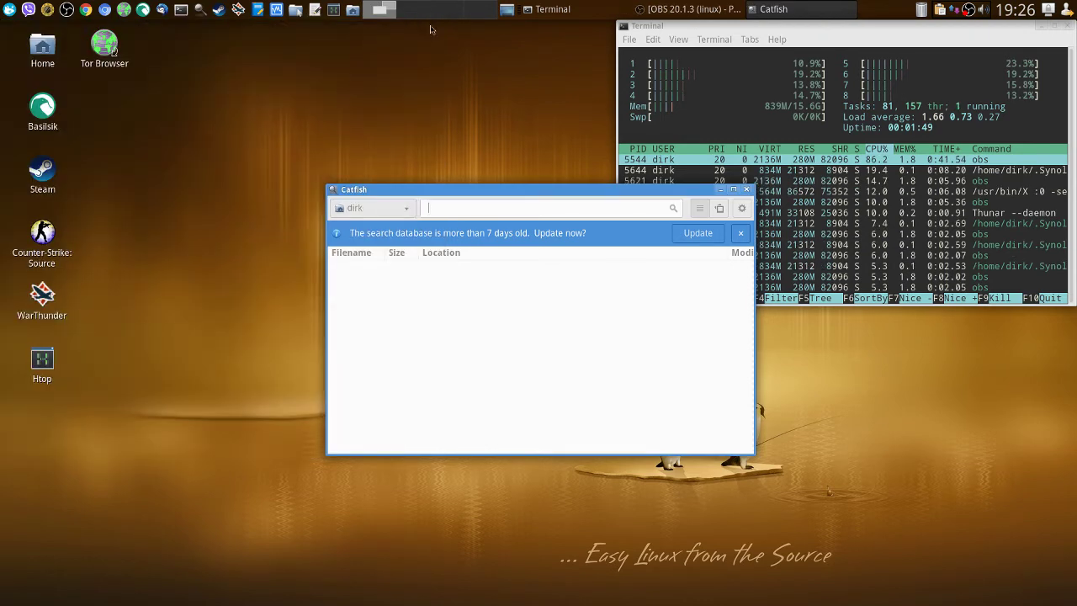
pyautogui.click(722, 234)
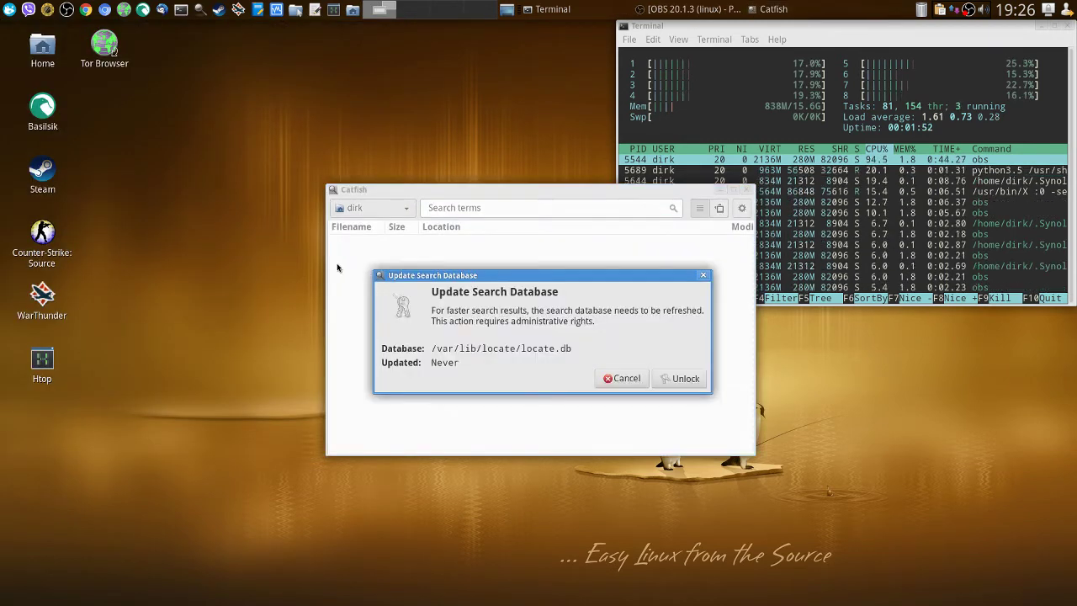
pyautogui.click(683, 380)
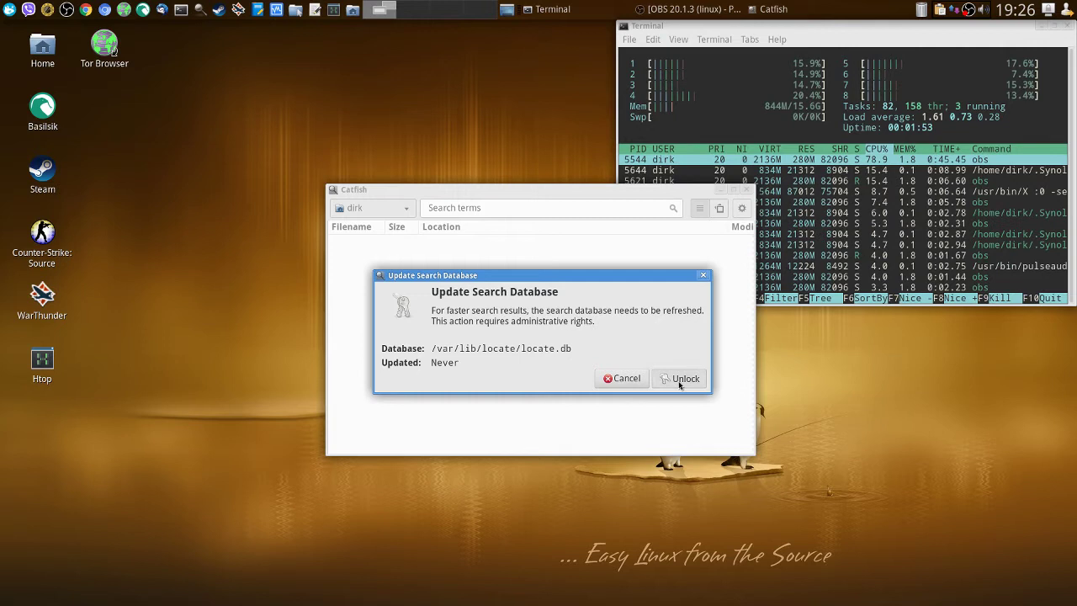
pyautogui.write('•')
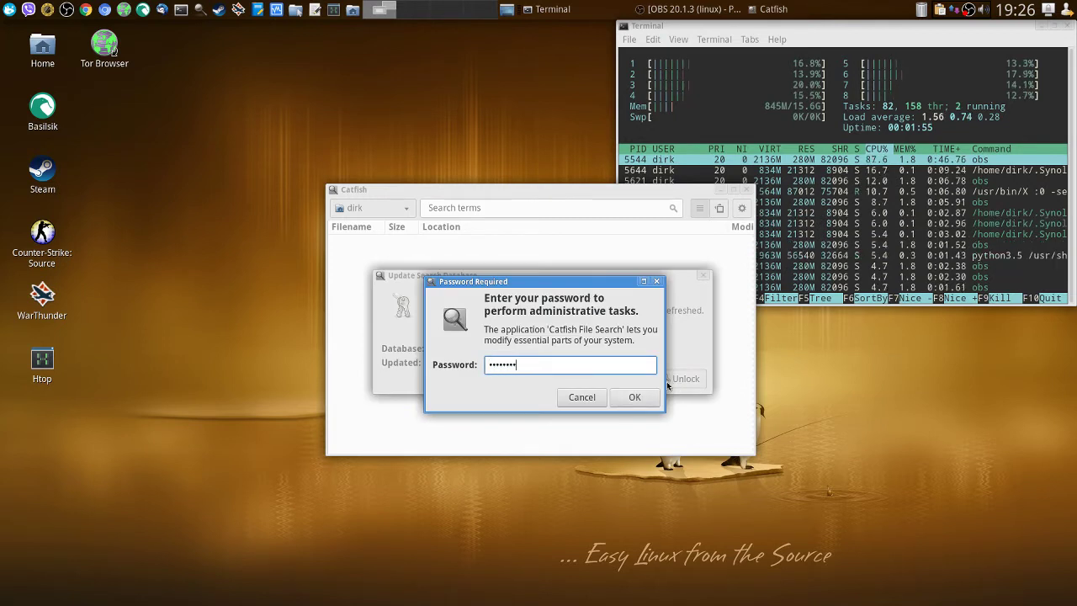
pyautogui.press('Return')
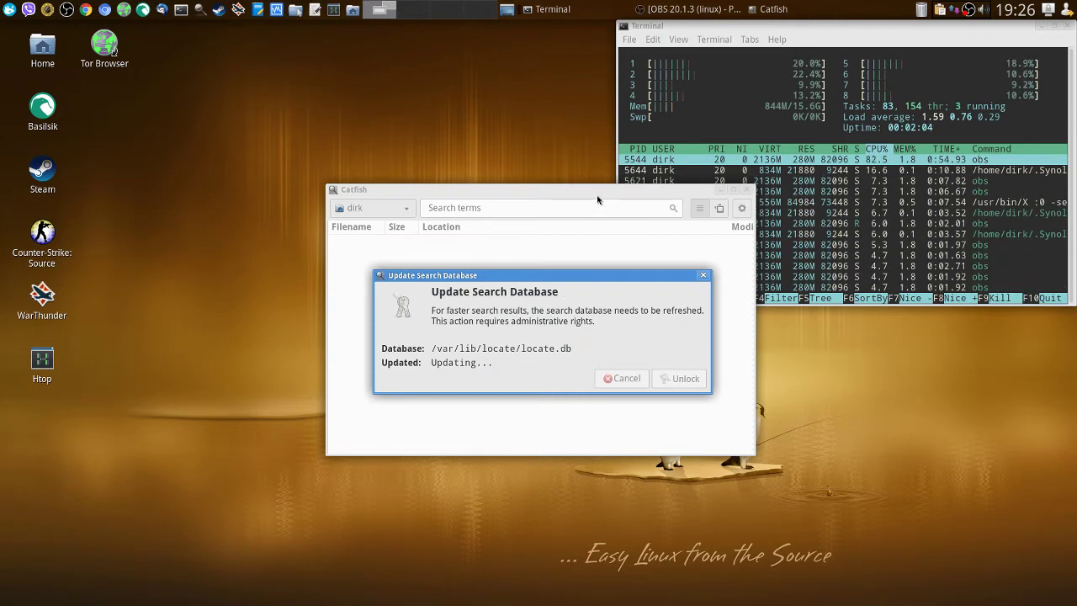
# Move the search and update-progress windows up and left, then close the finished update dialog.
pyautogui.moveTo(594, 198); pyautogui.dragTo(453, 46)
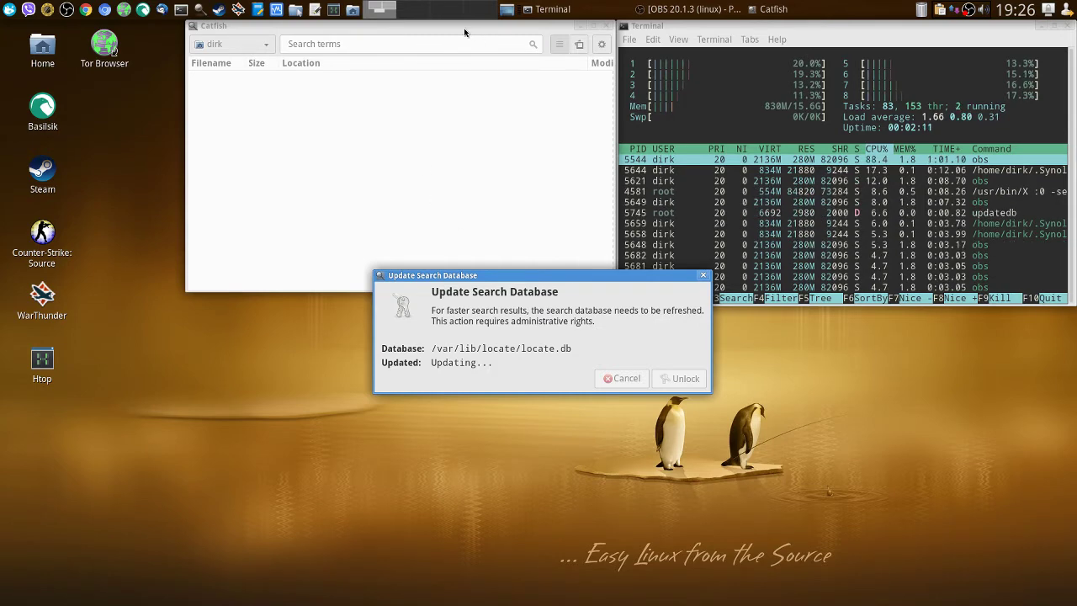
pyautogui.moveTo(560, 270); pyautogui.dragTo(379, 165)
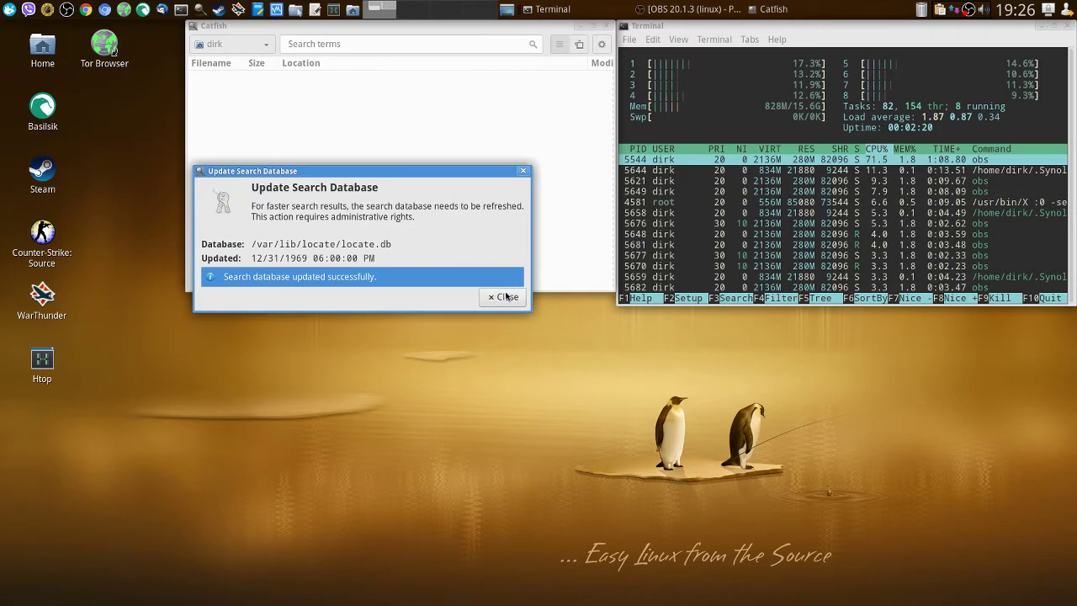
pyautogui.click(504, 296)
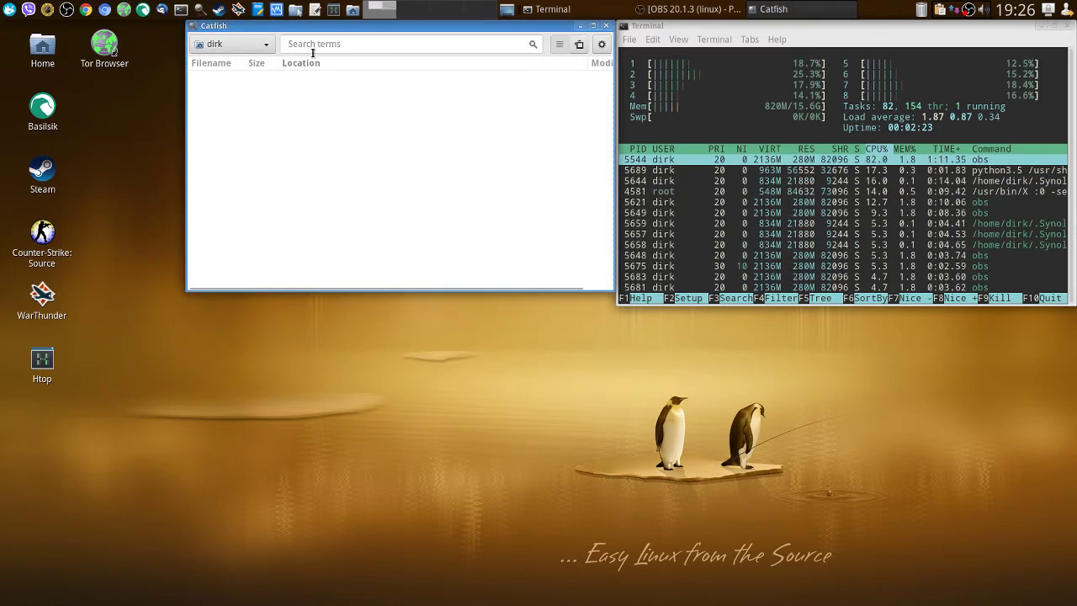
# Run a fulltext search for 'calculate black' limited to the Linux Tweaks folder.
pyautogui.click(268, 46)
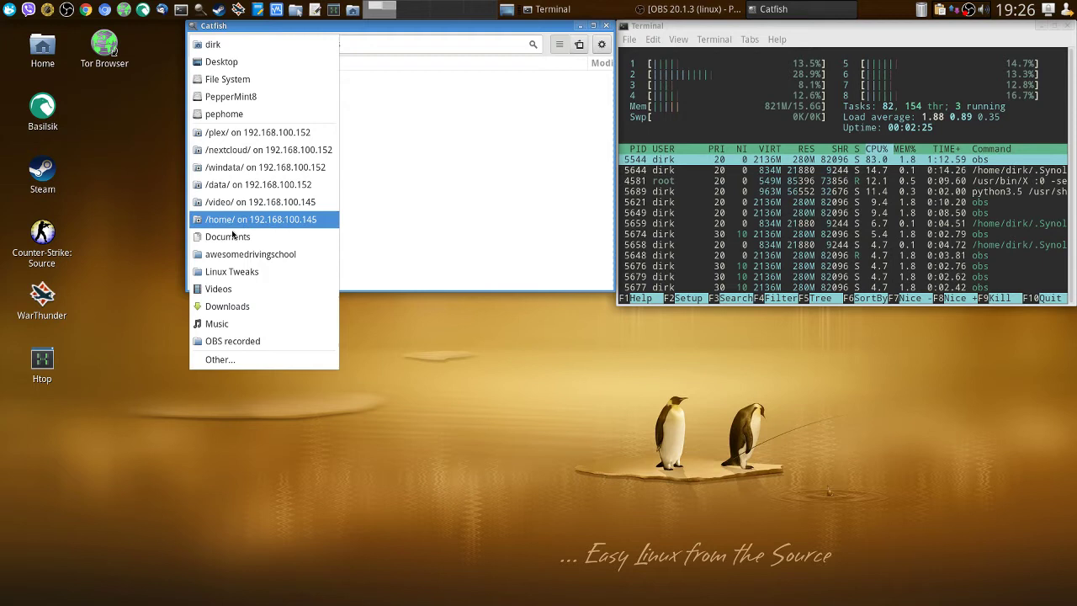
pyautogui.click(235, 271)
pyautogui.click(380, 42)
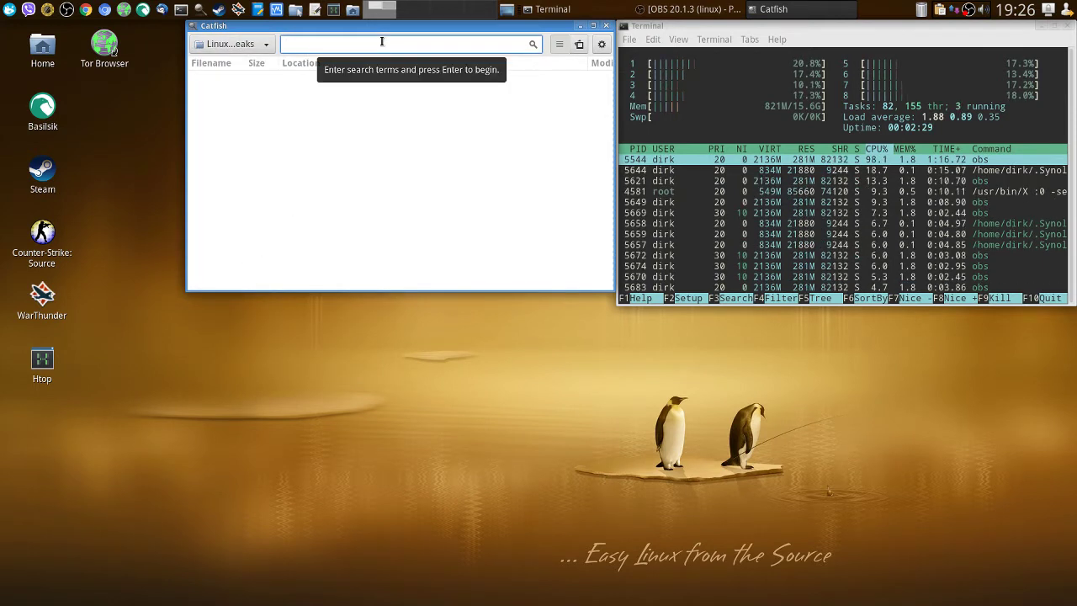
pyautogui.write('calc')
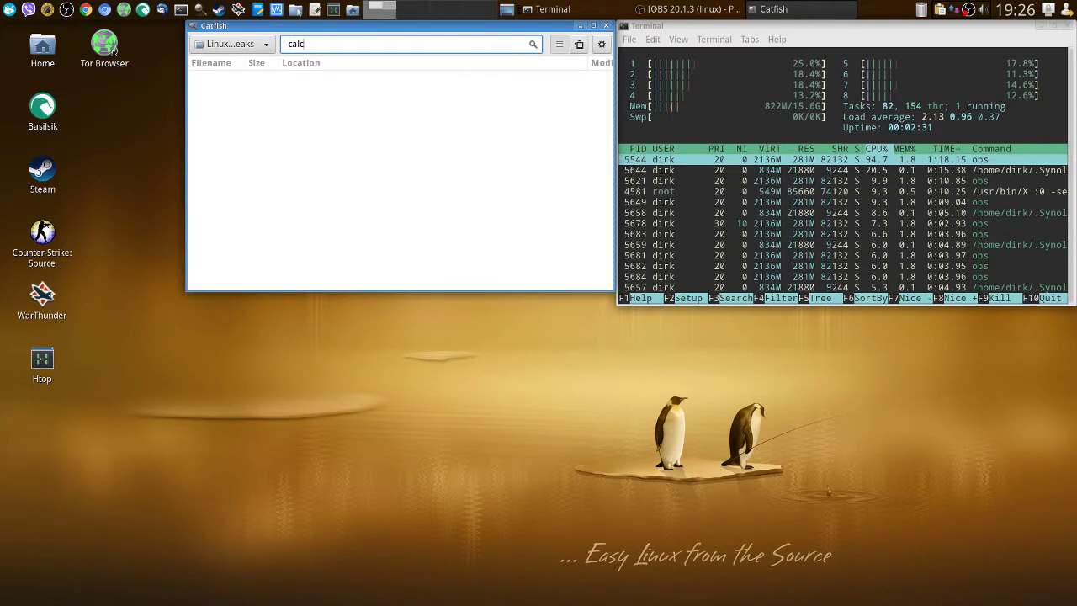
pyautogui.write('ulate blac')
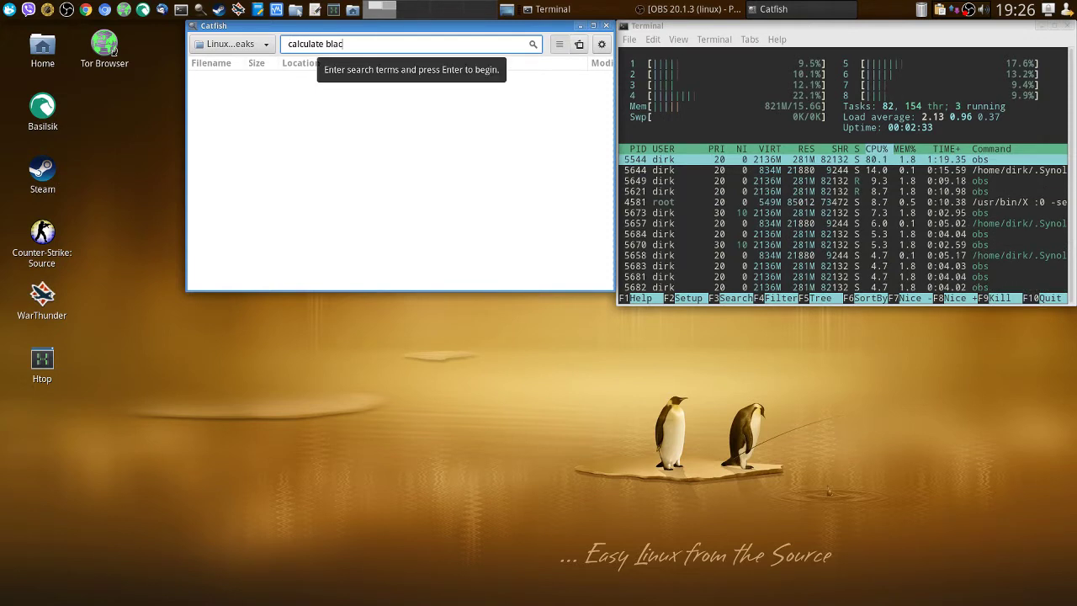
pyautogui.write('k')
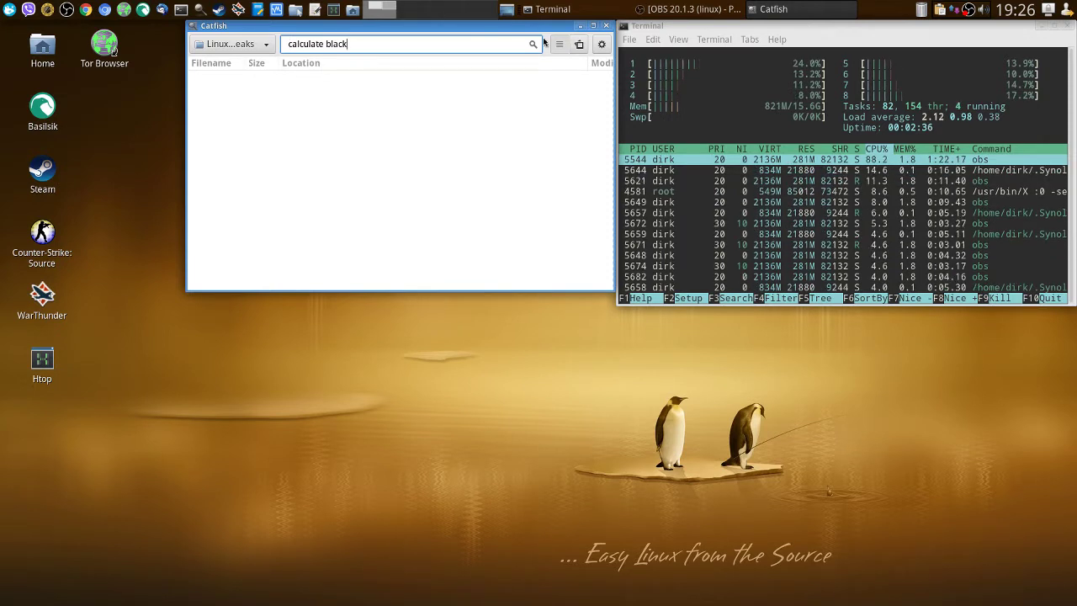
pyautogui.click(602, 44)
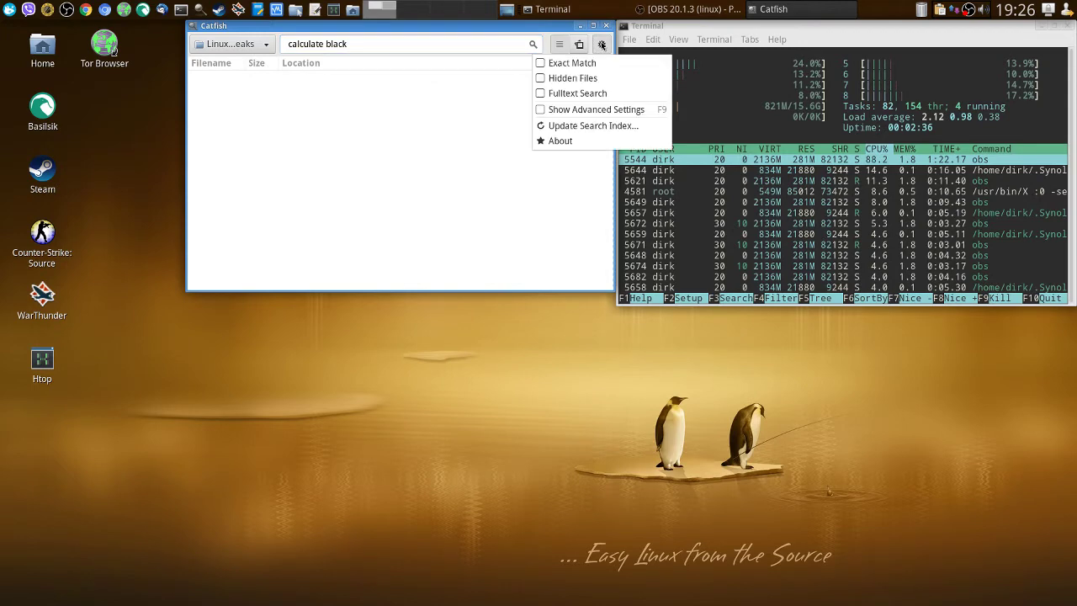
pyautogui.click(579, 93)
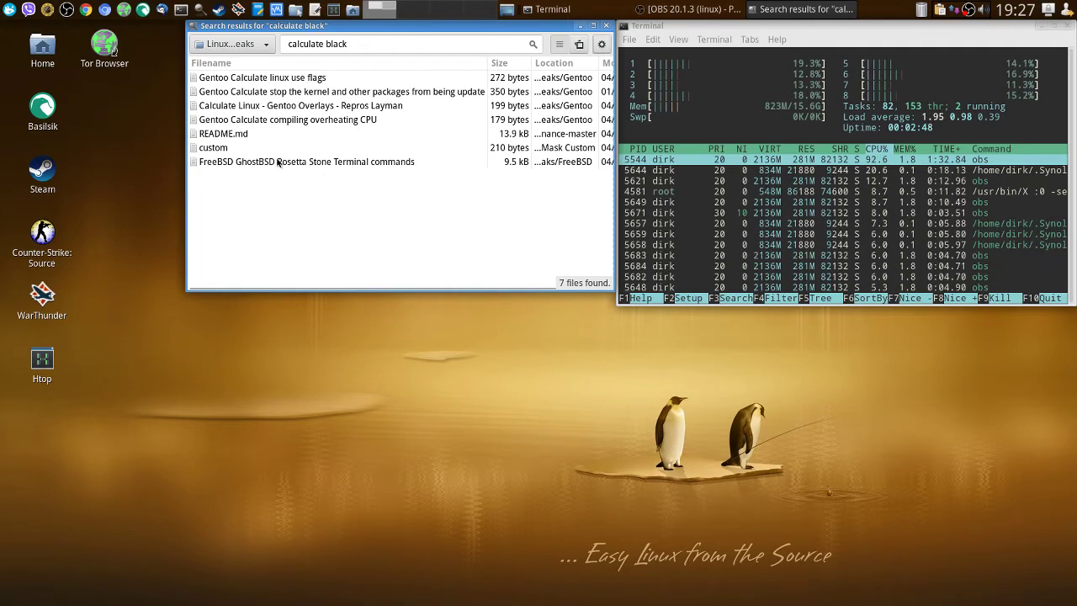
# Open the home folder in Thunar and browse the Linux Tweaks folder's 91 items.
pyautogui.doubleClick(42, 46)
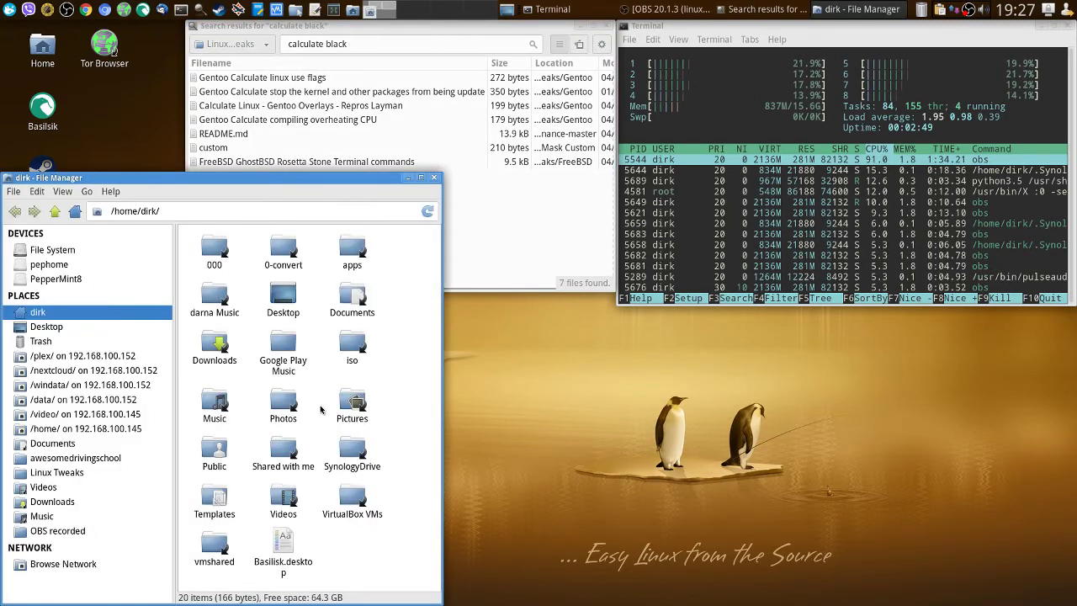
pyautogui.click(60, 473)
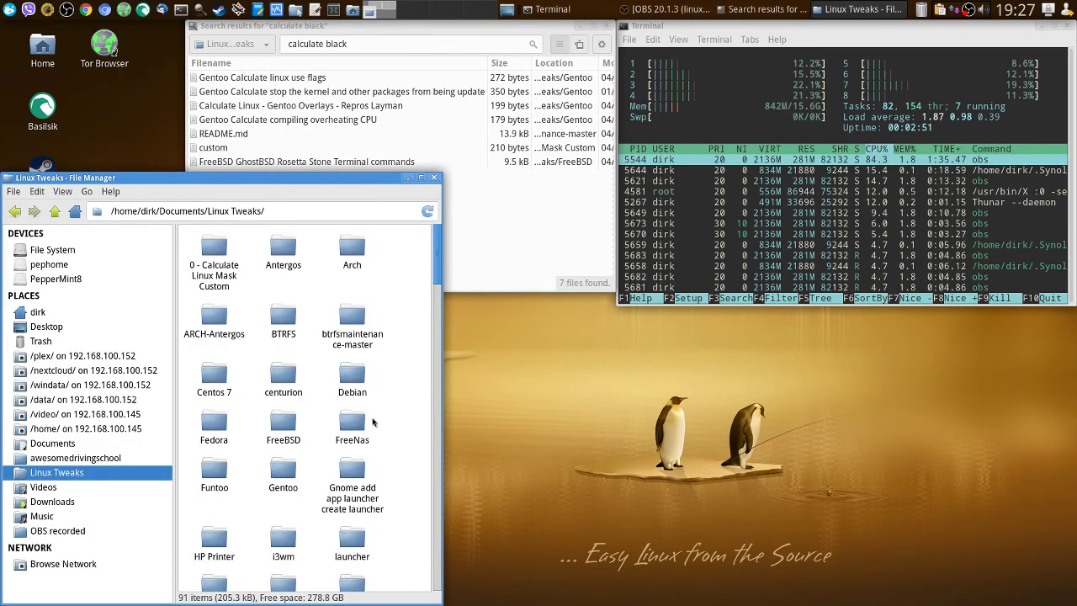
pyautogui.scroll(-15, 373, 423)
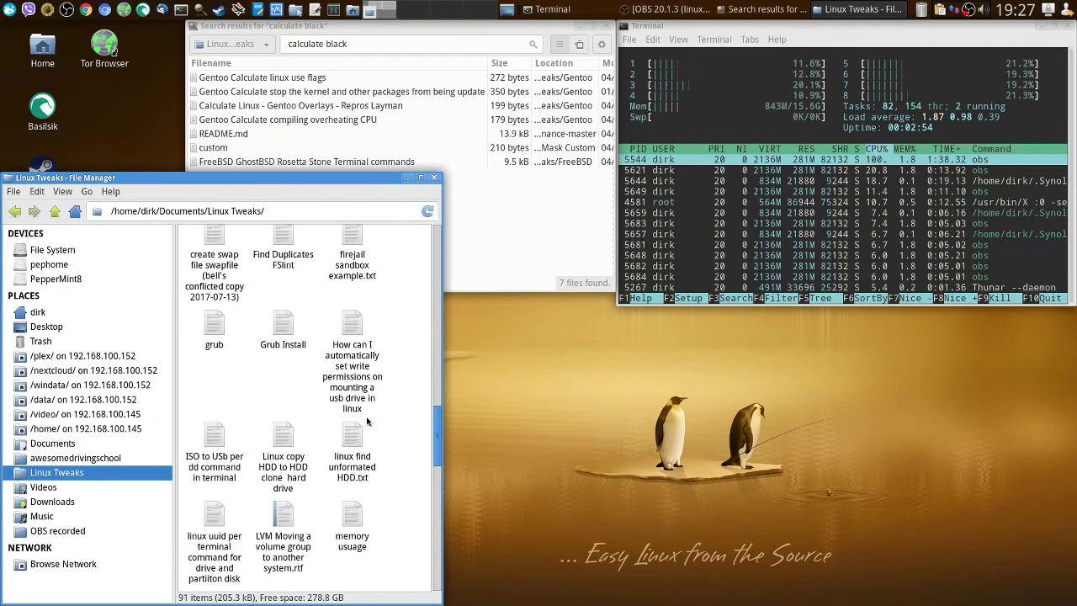
pyautogui.scroll(-1, 367, 422)
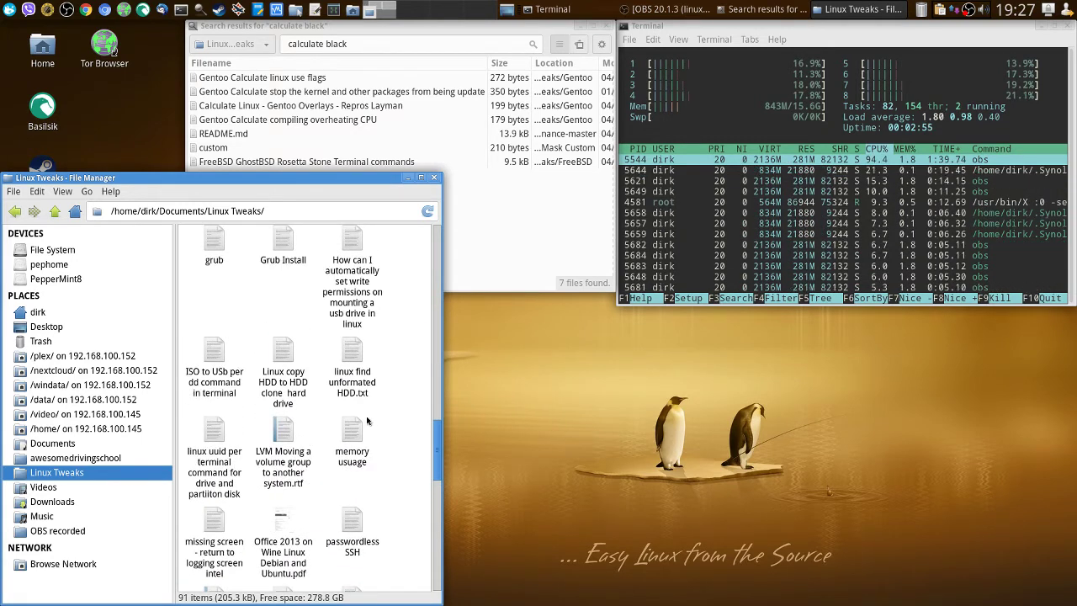
pyautogui.scroll(1, 367, 421)
pyautogui.scroll(-3, 367, 420)
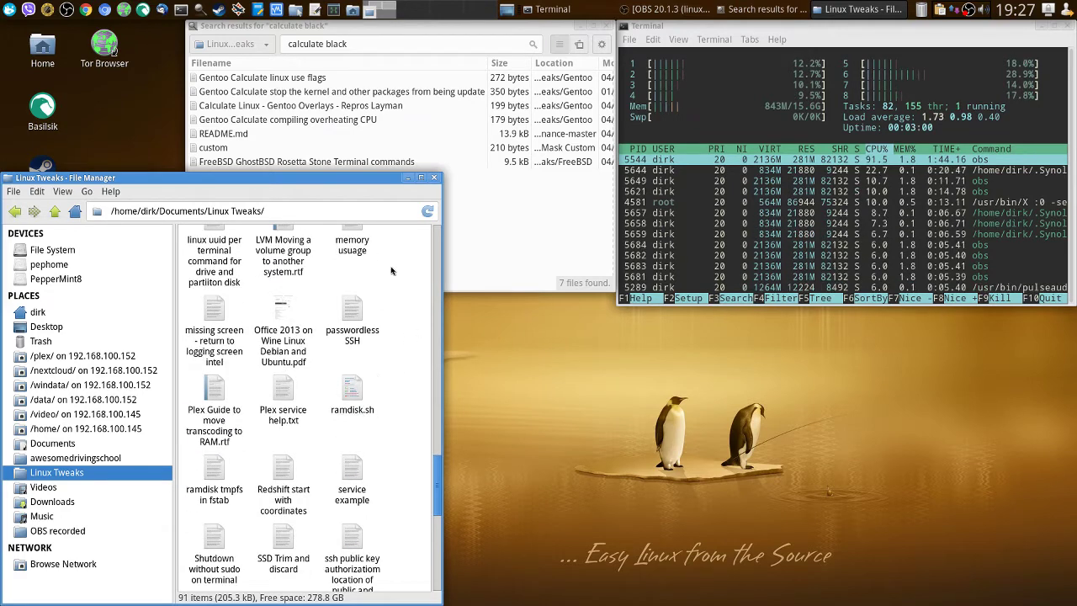
# Replace 'black' with 'update' in the Catfish search and look through the 49 results.
pyautogui.click(395, 50)
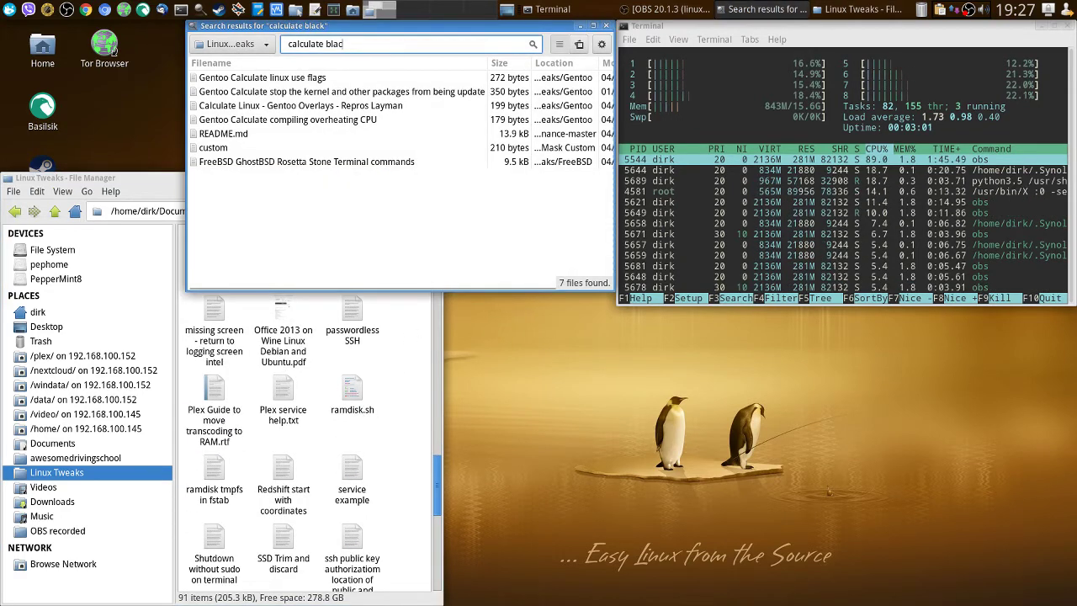
pyautogui.press('BackSpace')
pyautogui.press('BackSpace')
pyautogui.press('BackSpace')
pyautogui.press('BackSpace')
pyautogui.press('BackSpace')
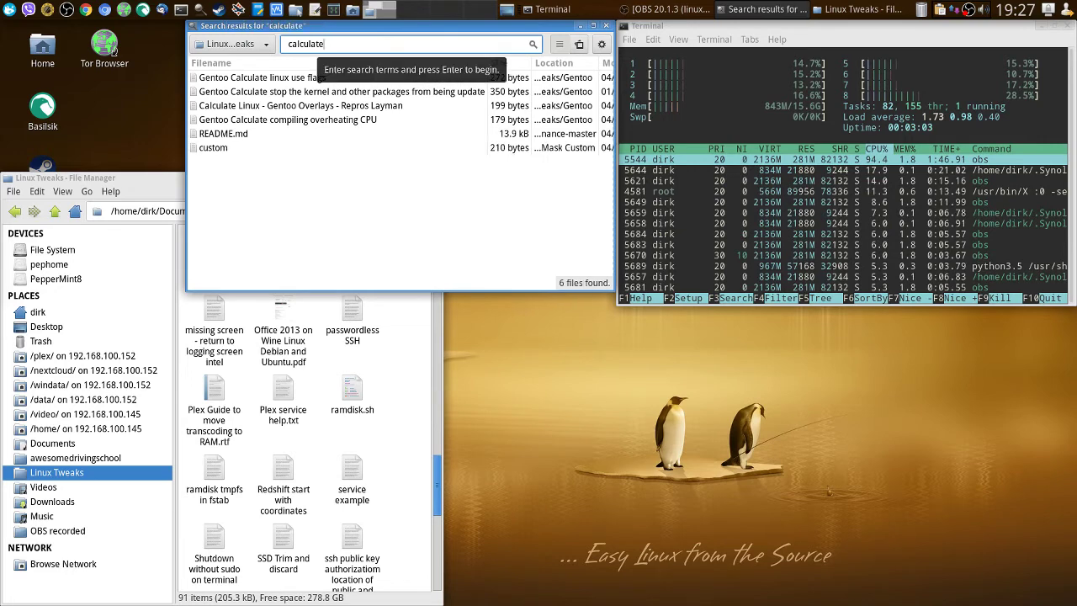
pyautogui.write('update')
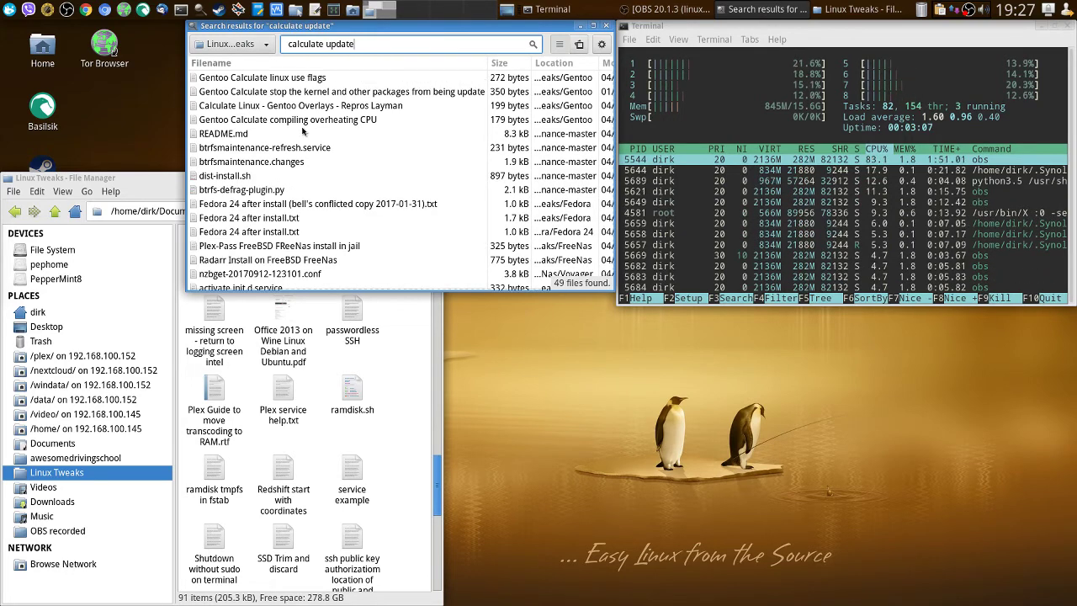
pyautogui.scroll(-10, 305, 164)
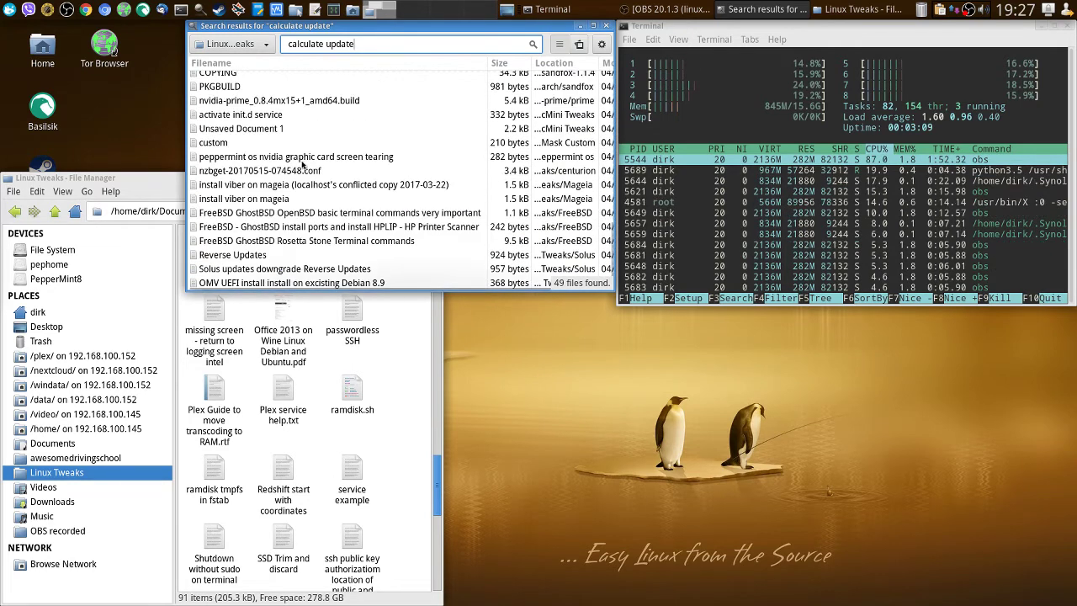
pyautogui.scroll(4, 301, 155)
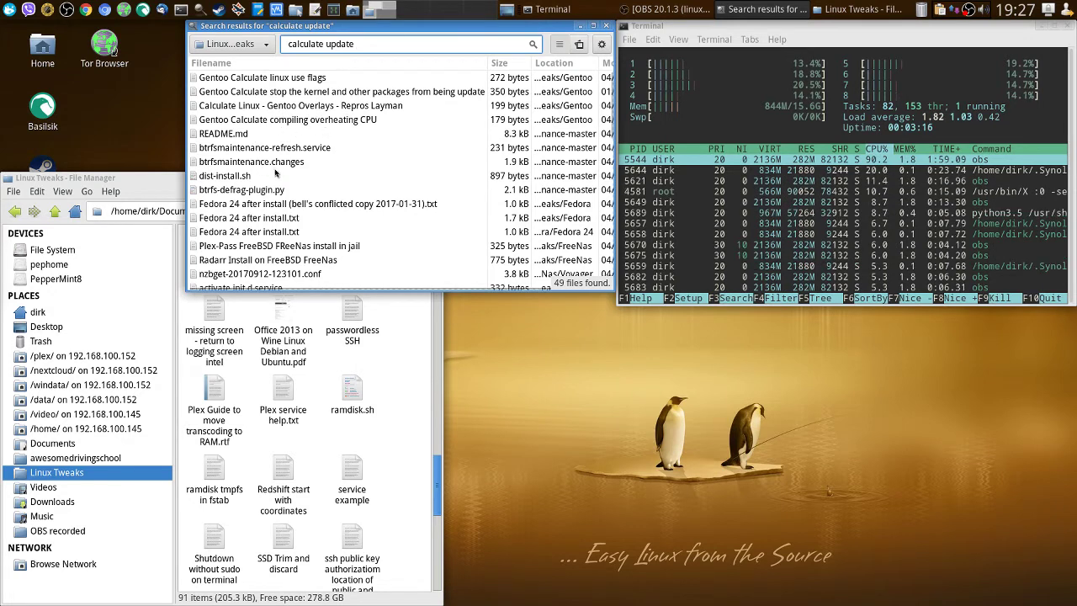
pyautogui.scroll(-5, 259, 228)
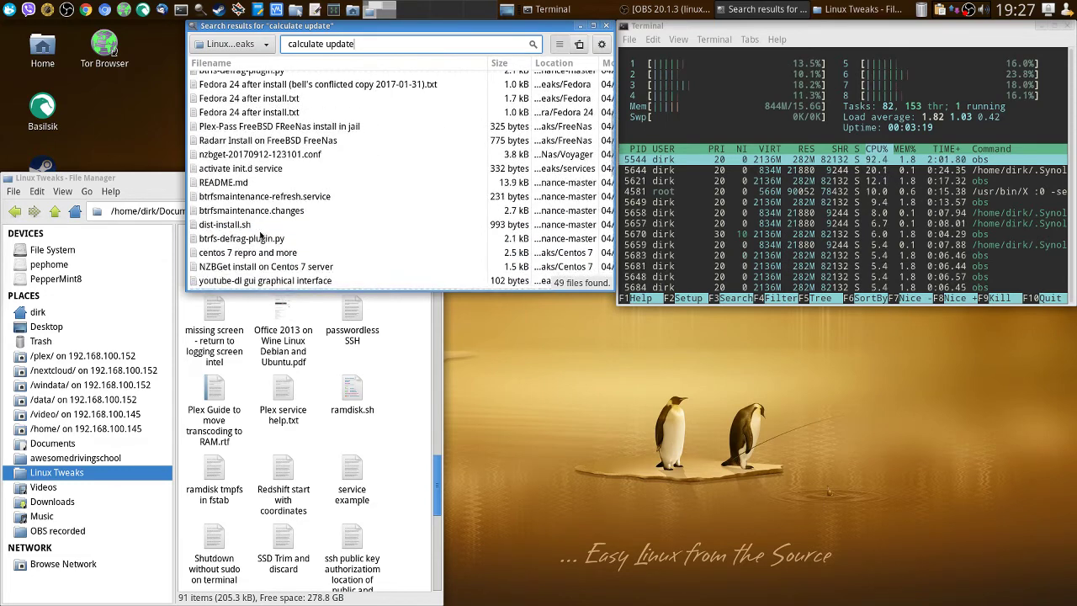
pyautogui.scroll(-4, 262, 237)
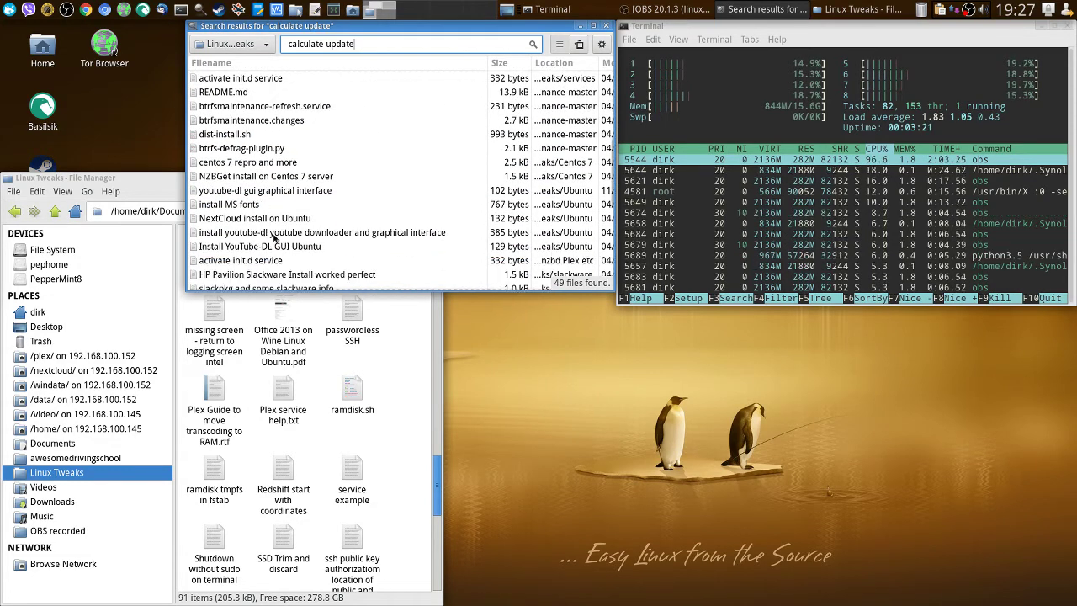
pyautogui.scroll(-1, 273, 239)
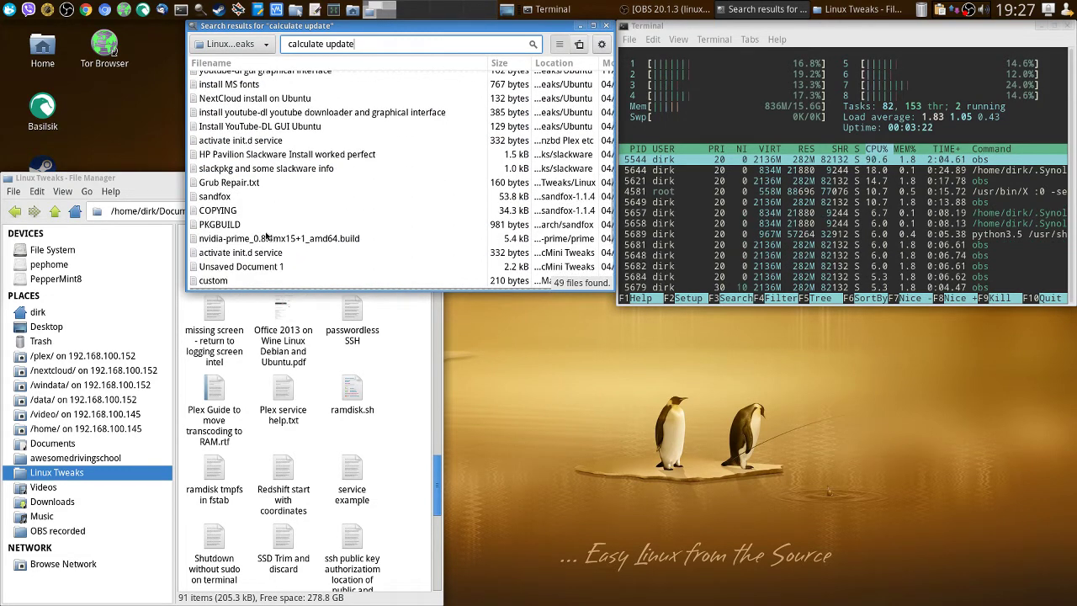
pyautogui.scroll(-2, 265, 236)
pyautogui.scroll(2, 269, 228)
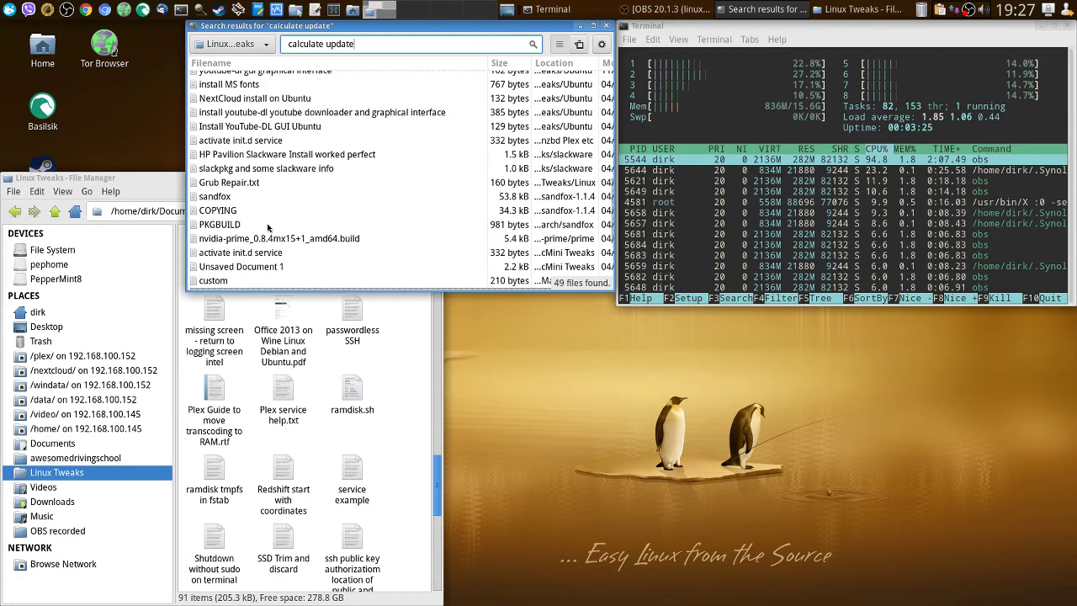
pyautogui.scroll(1, 267, 229)
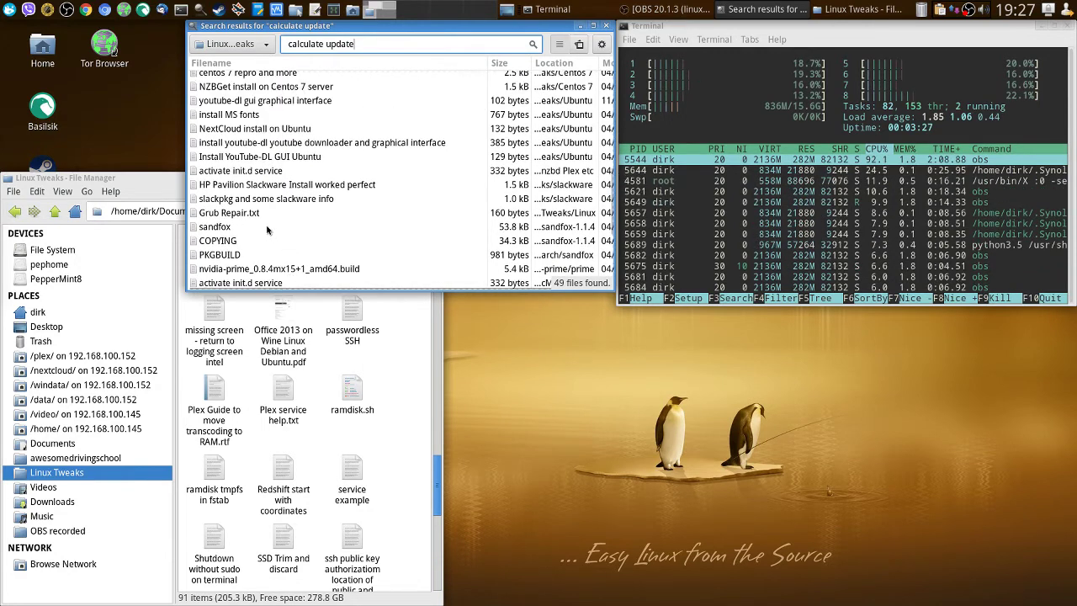
pyautogui.scroll(-2, 269, 226)
pyautogui.scroll(-3, 270, 226)
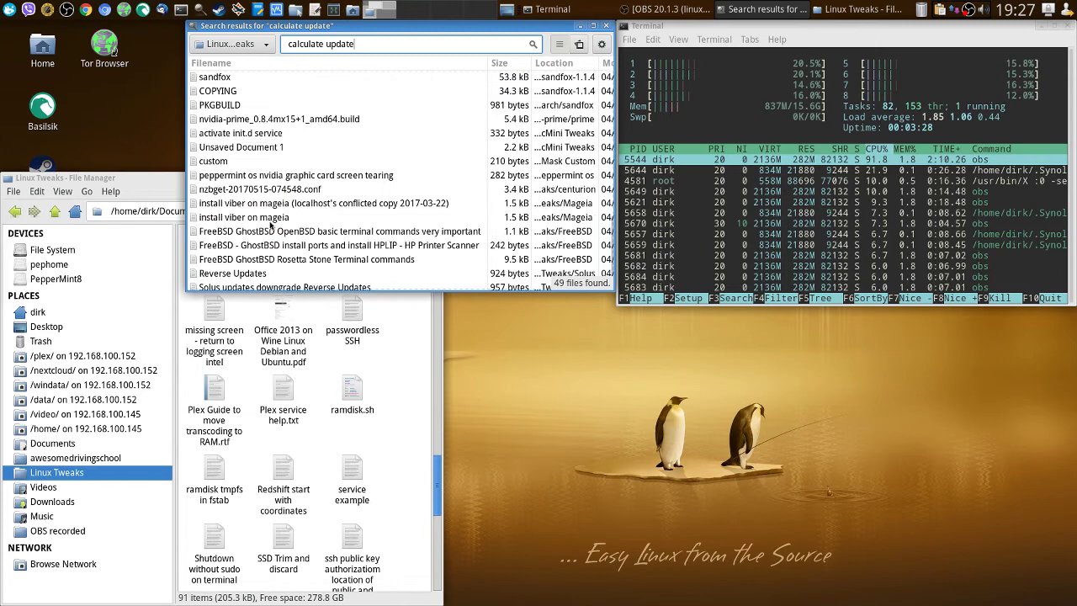
# Close the Catfish window and scroll to the end of the Linux Tweaks folder.
pyautogui.click(606, 27)
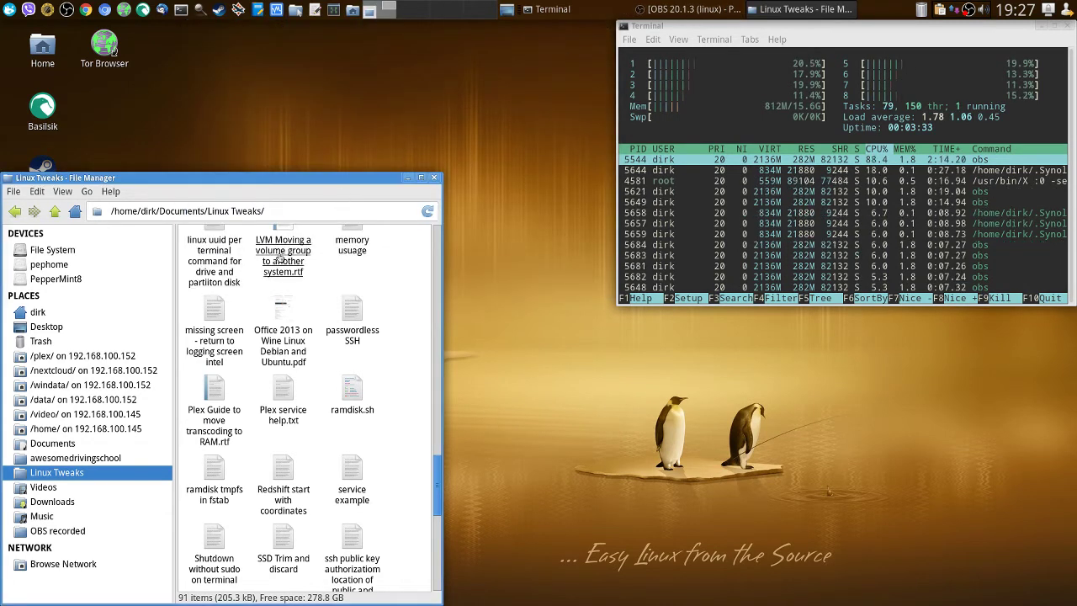
pyautogui.scroll(-3, 283, 270)
pyautogui.scroll(-8, 282, 271)
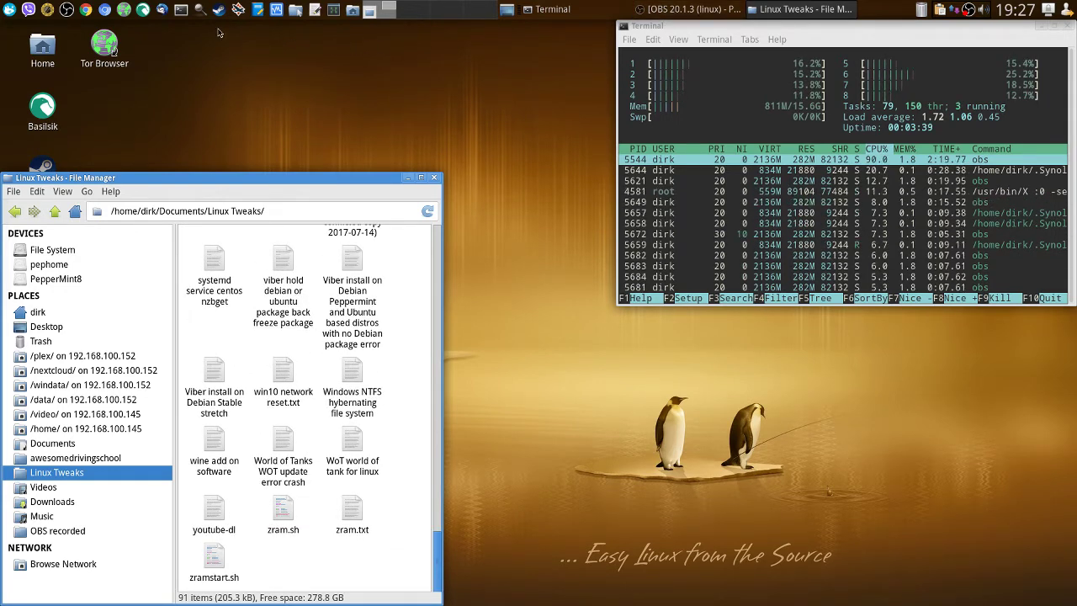
# Run a fulltext Catfish search for 'nvidia' in the Linux Tweaks folder.
pyautogui.click(200, 9)
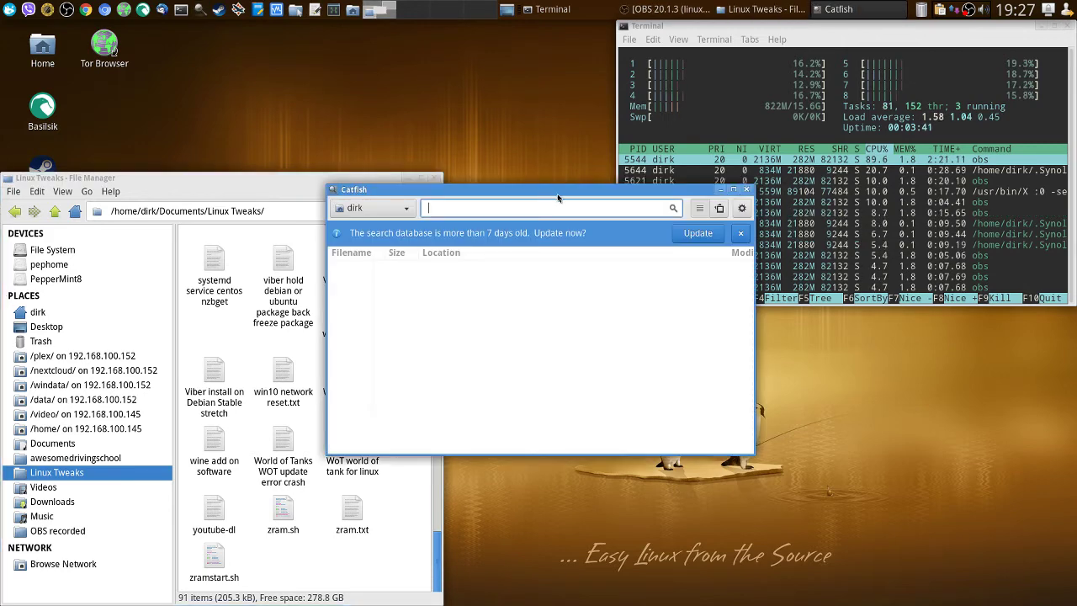
pyautogui.write('nvi')
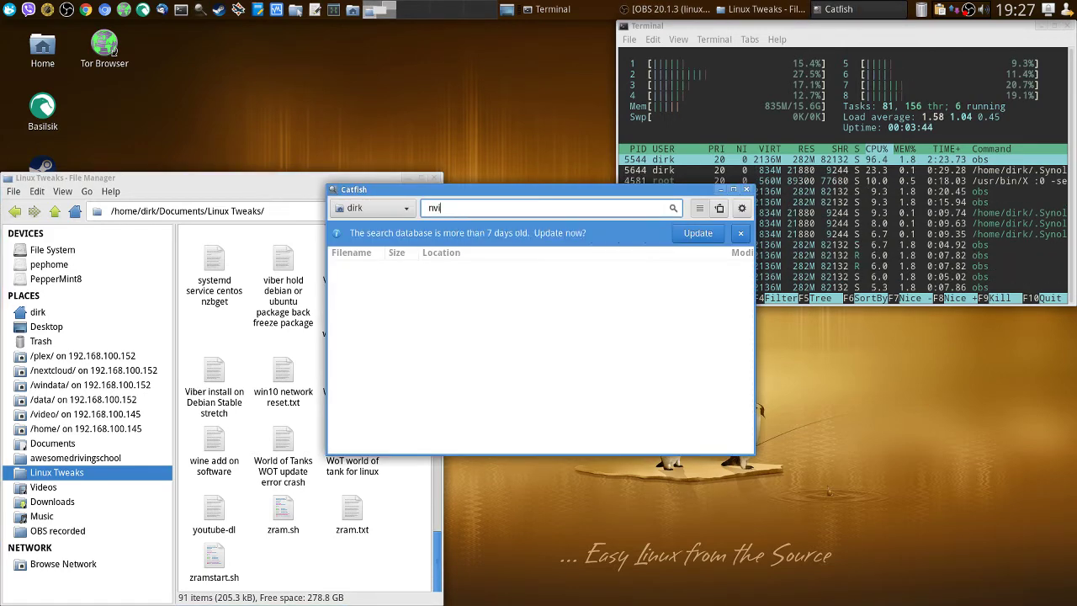
pyautogui.write('dia')
pyautogui.press('Return')
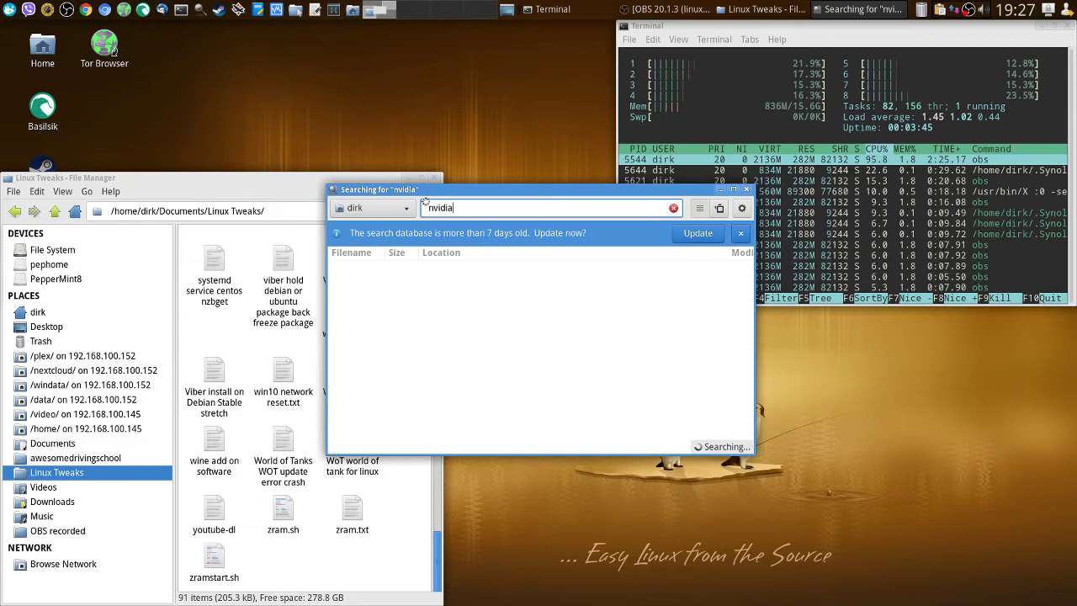
pyautogui.click(370, 208)
pyautogui.click(372, 435)
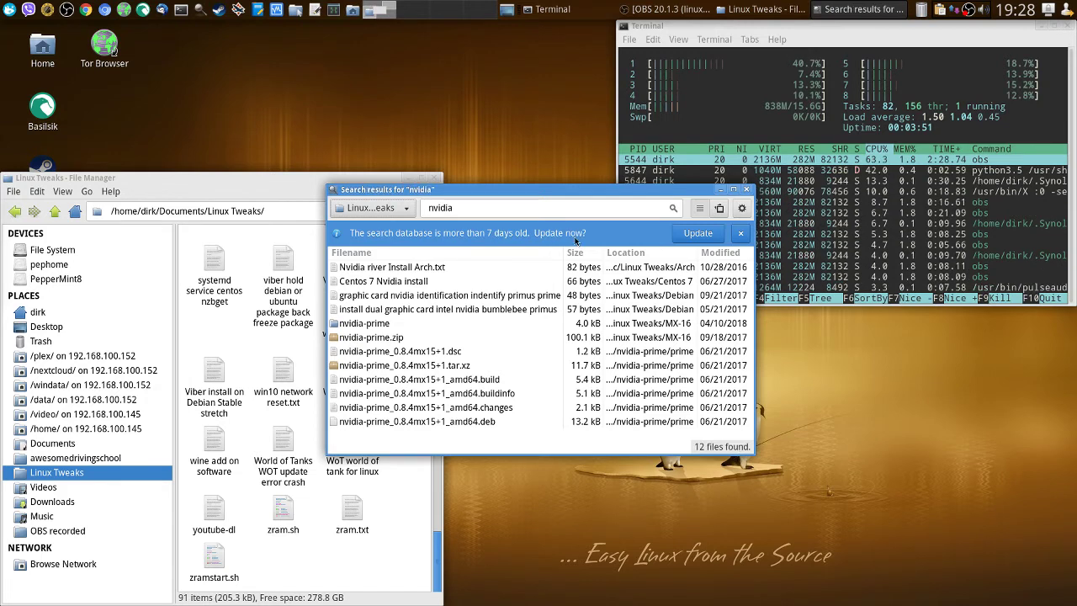
pyautogui.click(741, 209)
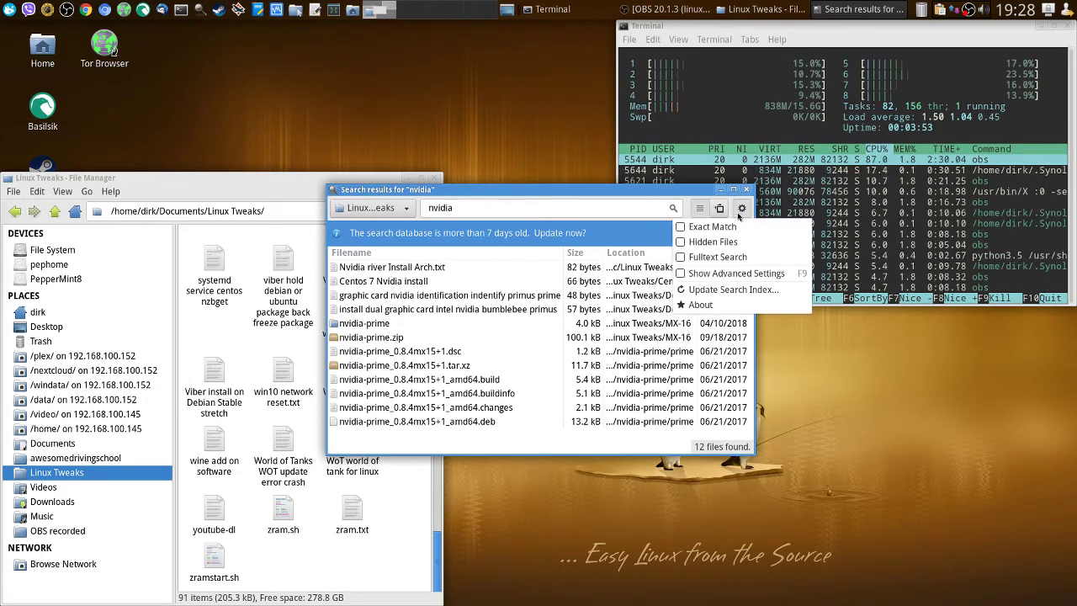
pyautogui.click(746, 256)
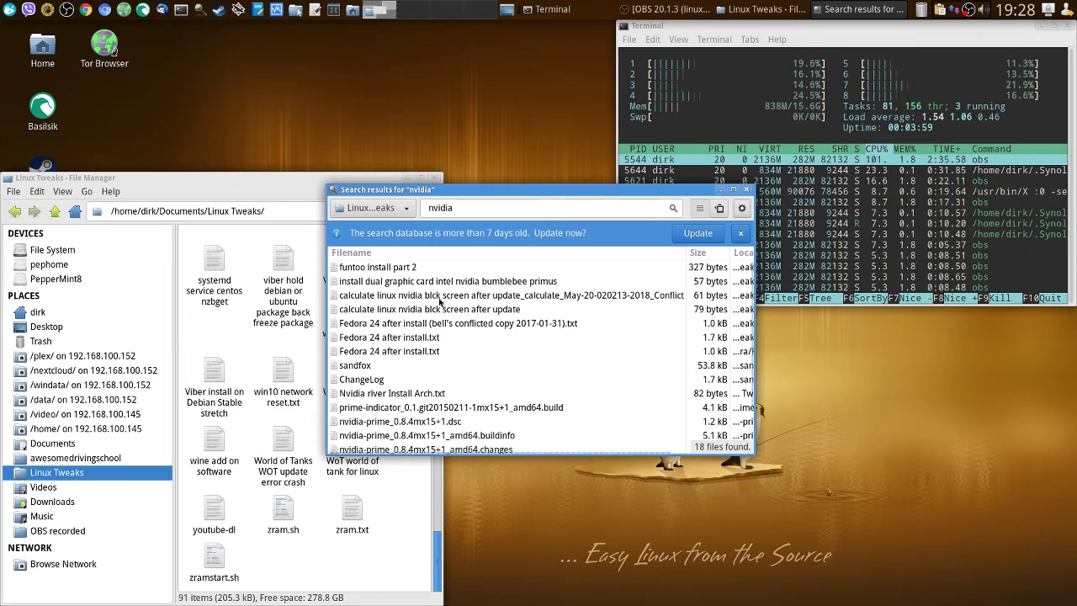
# Open 'calculate linux nvidia blck screen after update' in the editor and close Catfish.
pyautogui.doubleClick(432, 310)
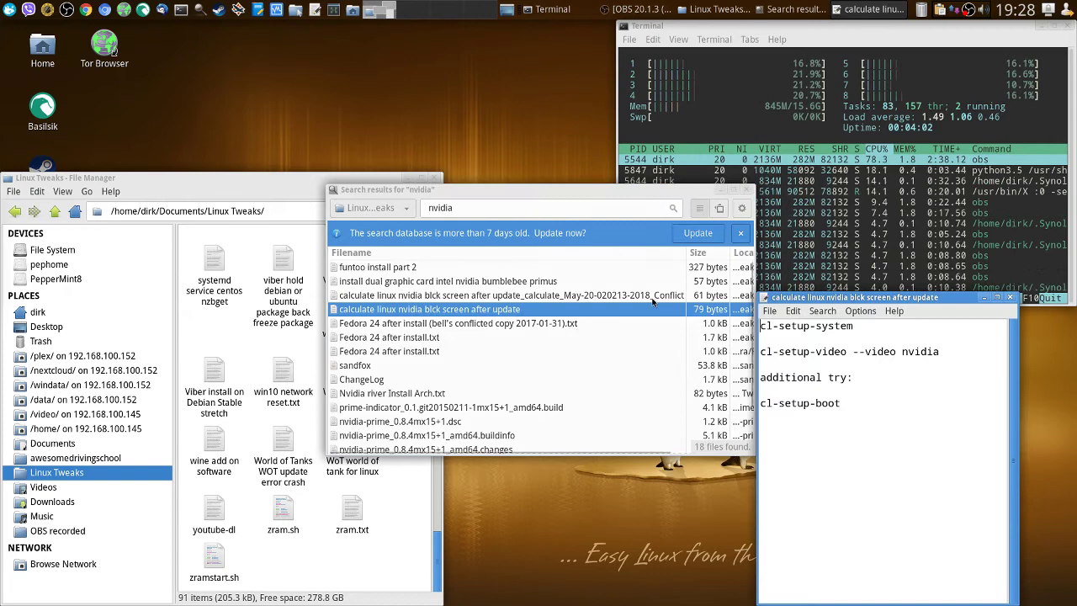
pyautogui.click(746, 191)
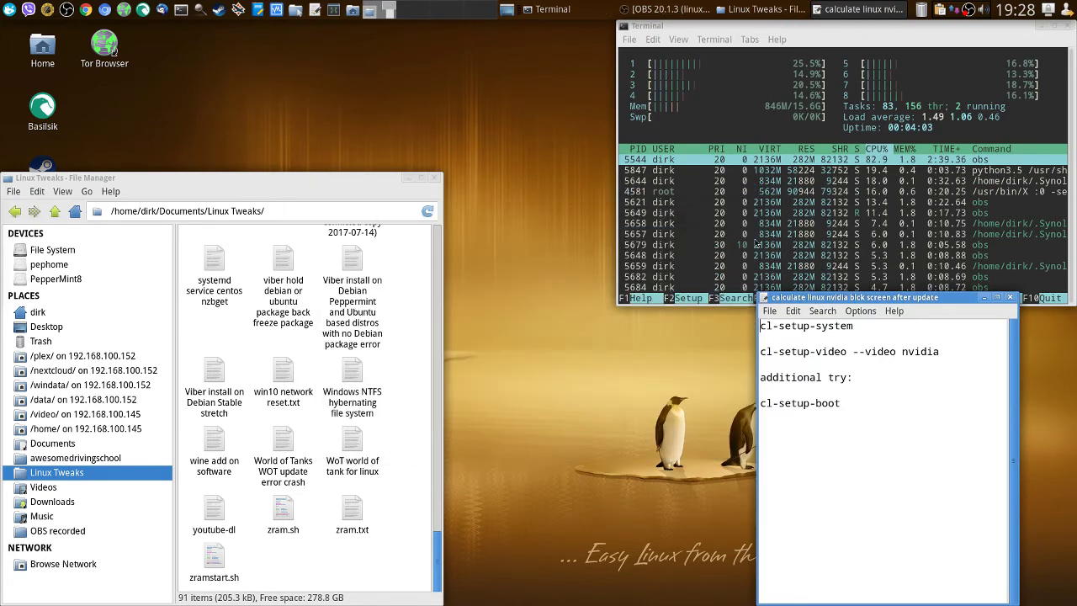
pyautogui.click(771, 312)
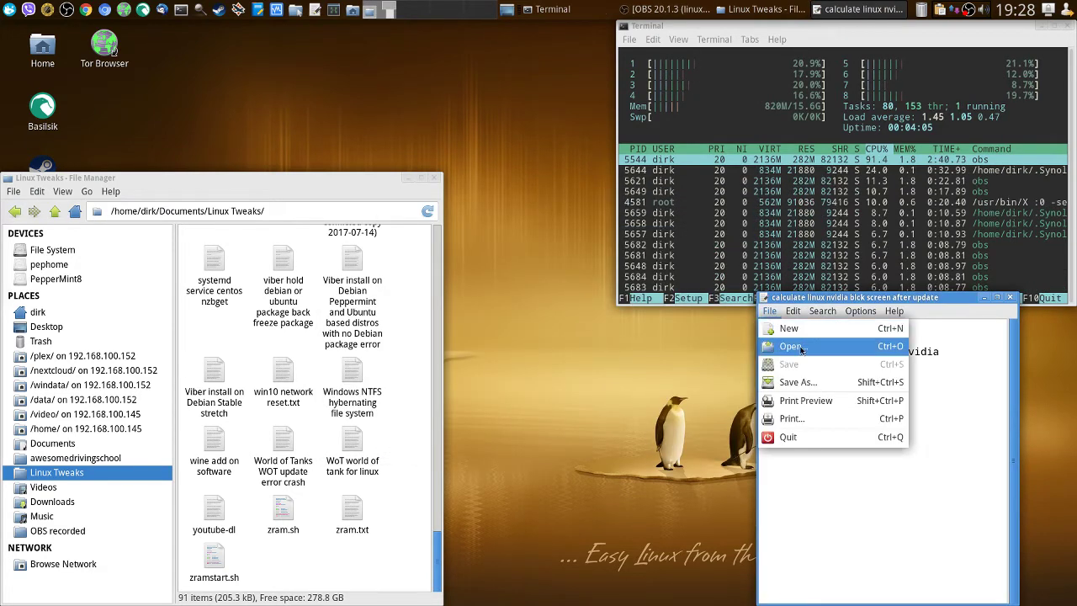
# Save the notes as 'calculate linux nvidia black screen after update' and move the editor to the top-middle.
pyautogui.click(808, 382)
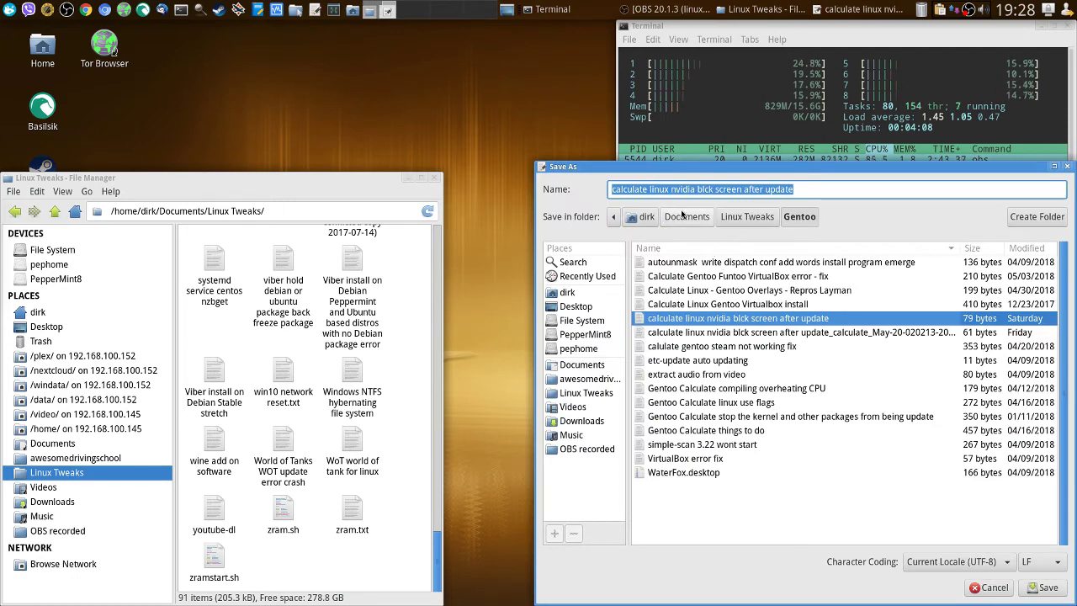
pyautogui.click(705, 189)
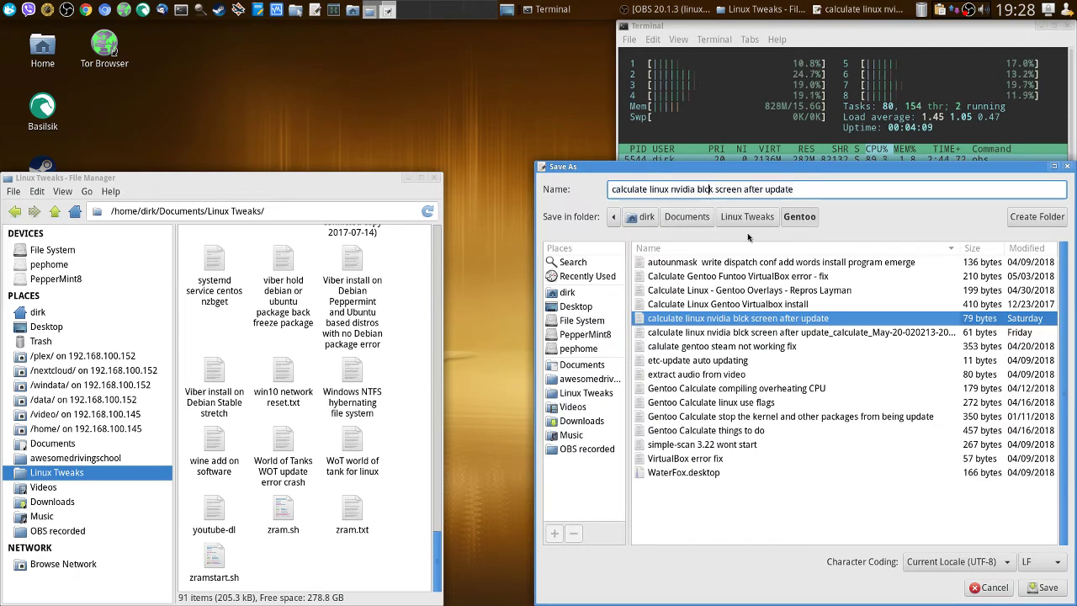
pyautogui.write('a')
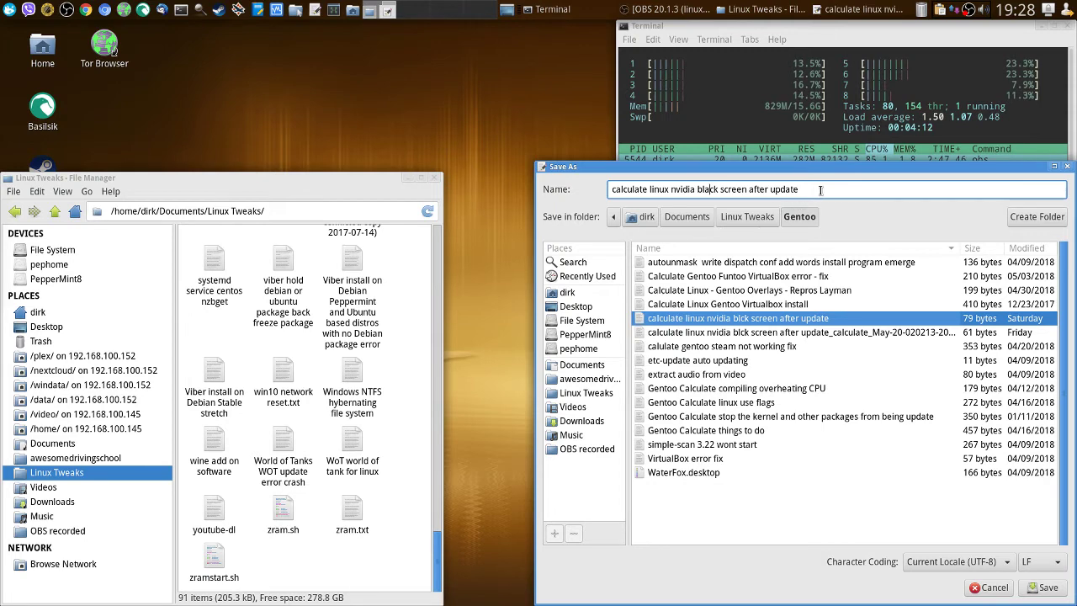
pyautogui.click(1038, 588)
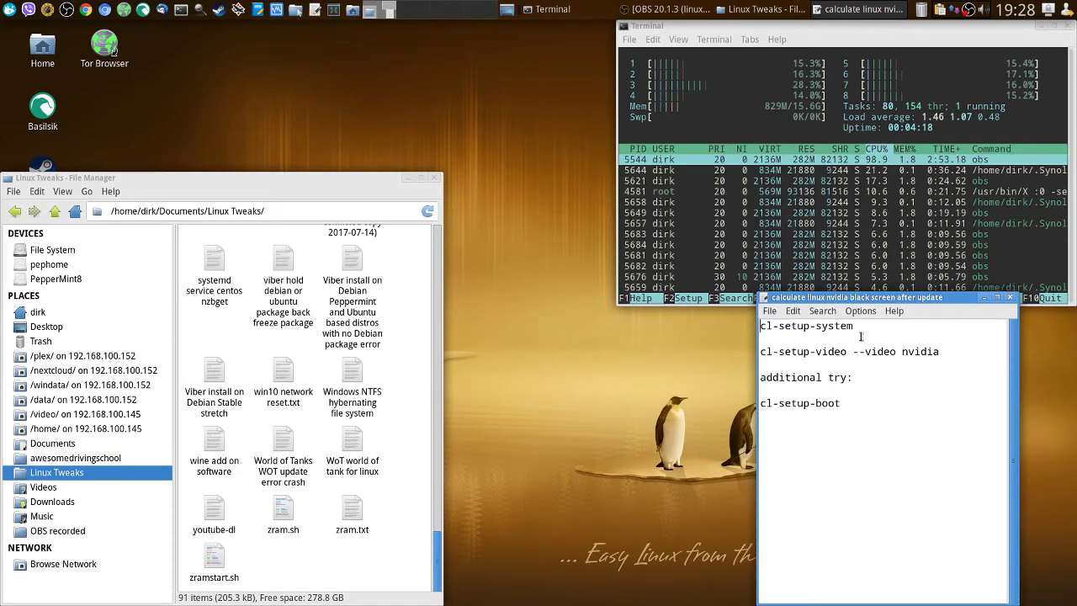
pyautogui.moveTo(855, 327); pyautogui.dragTo(759, 327)
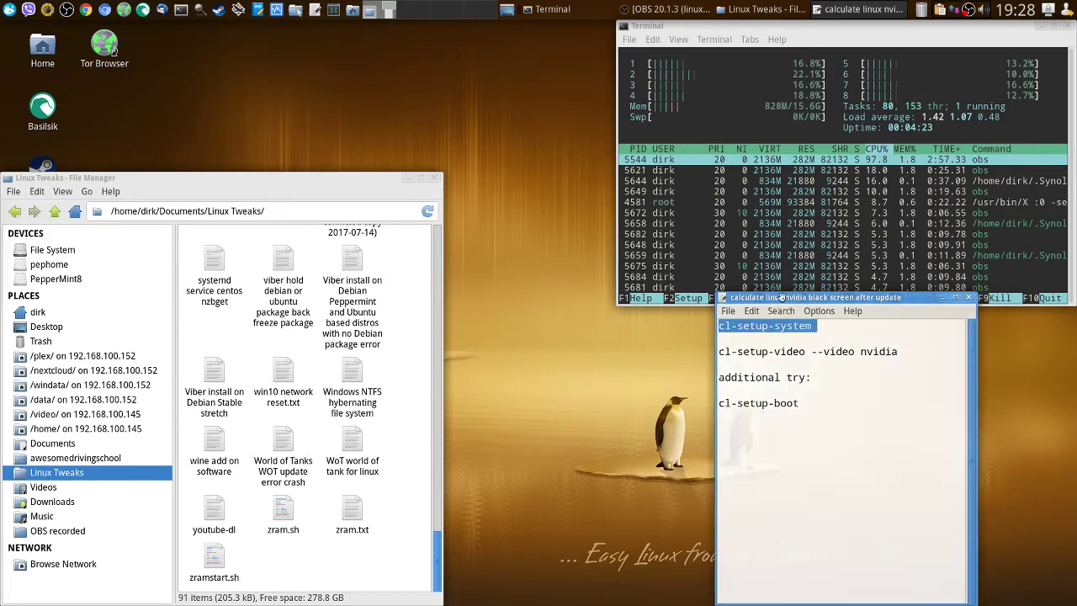
pyautogui.moveTo(841, 298); pyautogui.dragTo(437, 27)
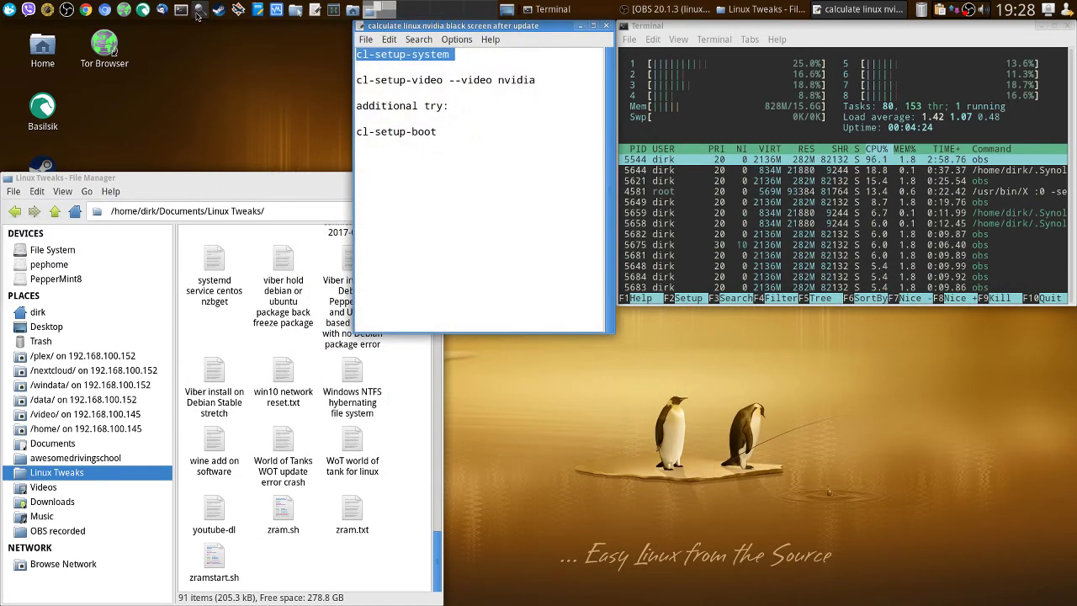
# Open a new terminal and switch to a root shell with su and the root password.
pyautogui.click(196, 12)
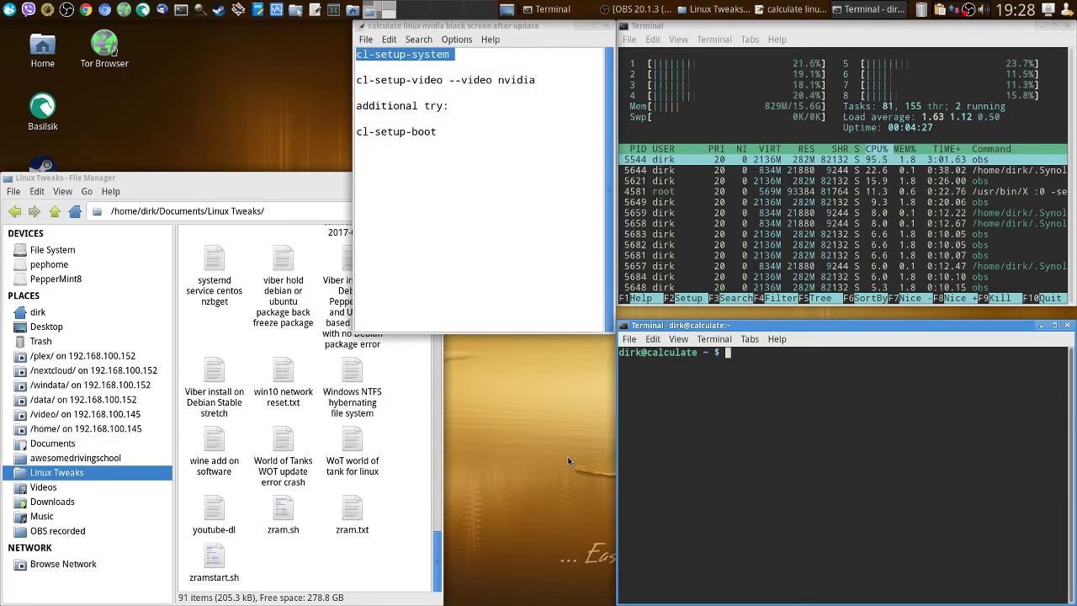
pyautogui.write('su')
pyautogui.press('Return')
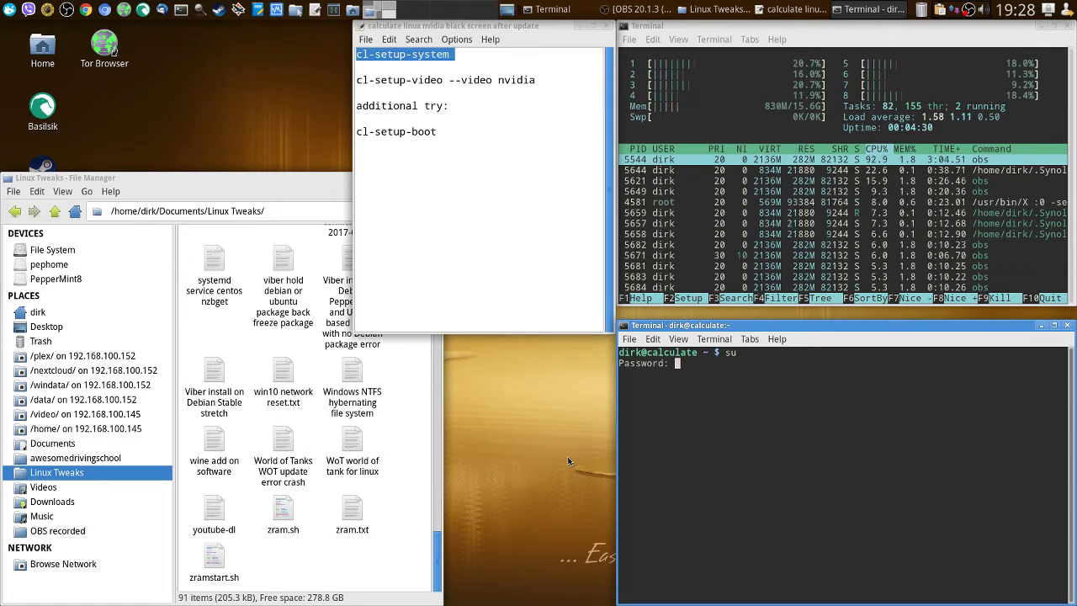
pyautogui.press('Return')
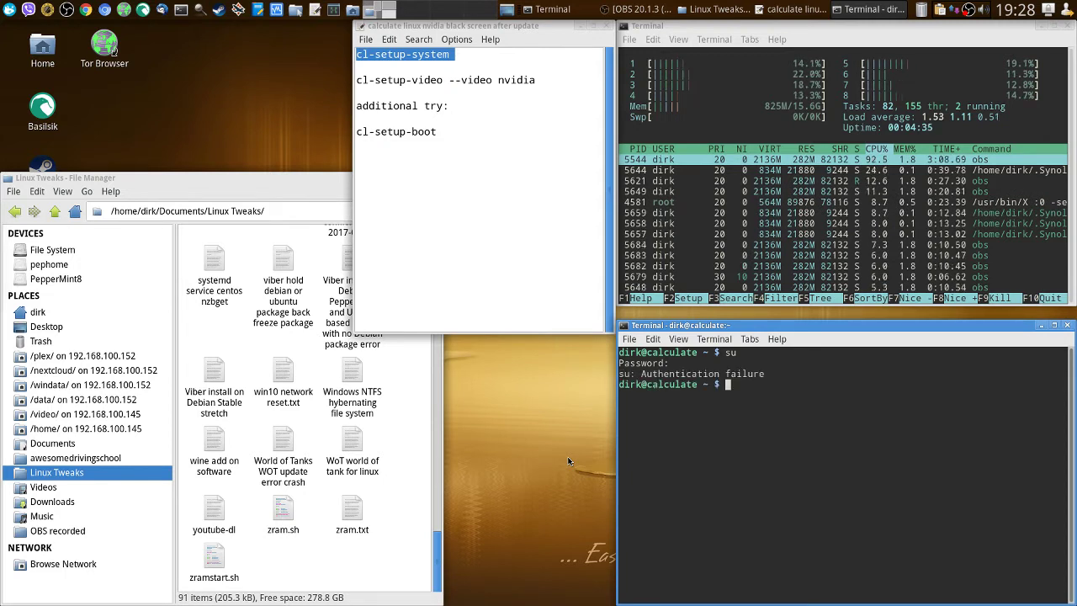
pyautogui.write('su')
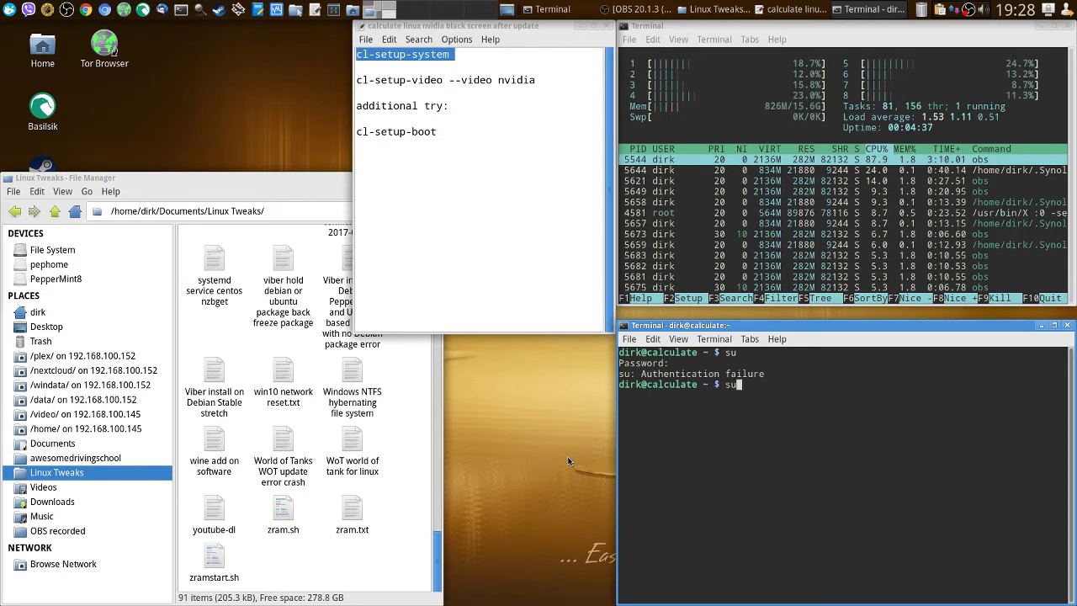
pyautogui.press('Return')
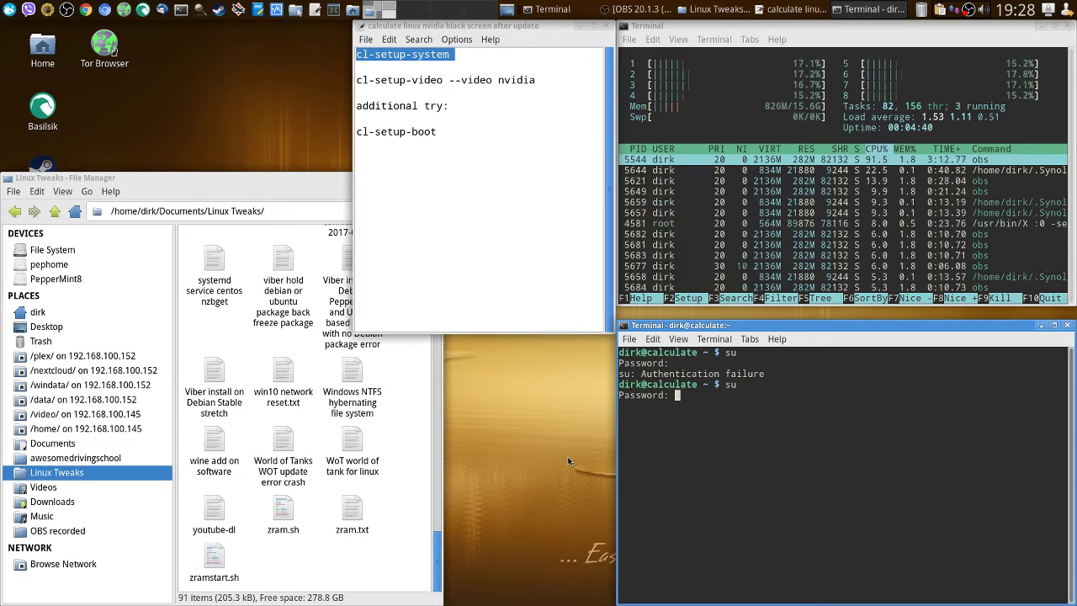
pyautogui.press('Return')
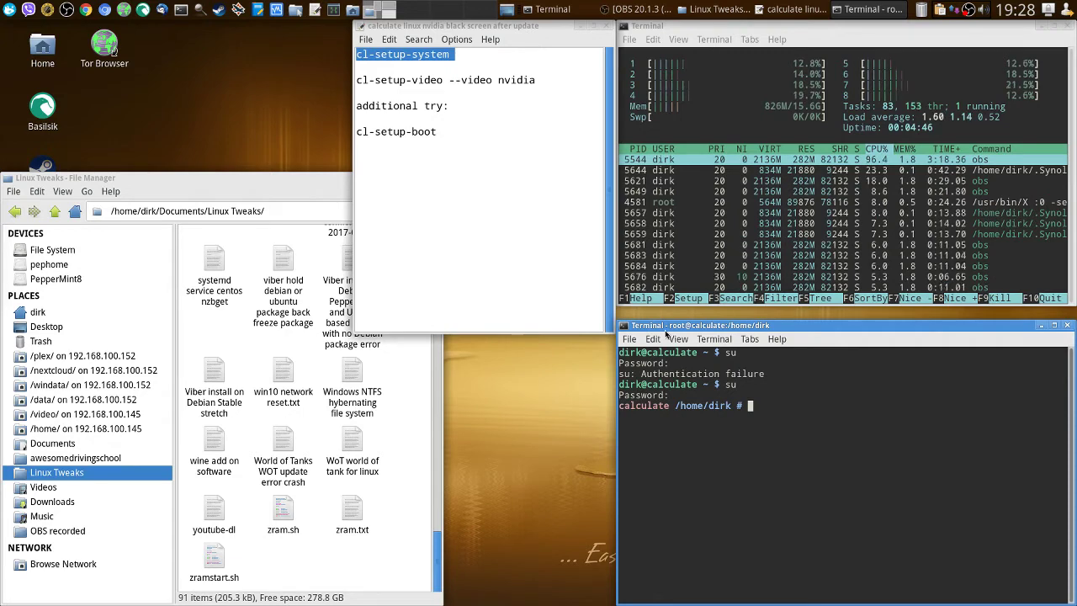
# Copy the cl-setup-system command from the notes and return focus to the root terminal.
pyautogui.moveTo(456, 56); pyautogui.dragTo(357, 54)
pyautogui.rightClick(373, 56)
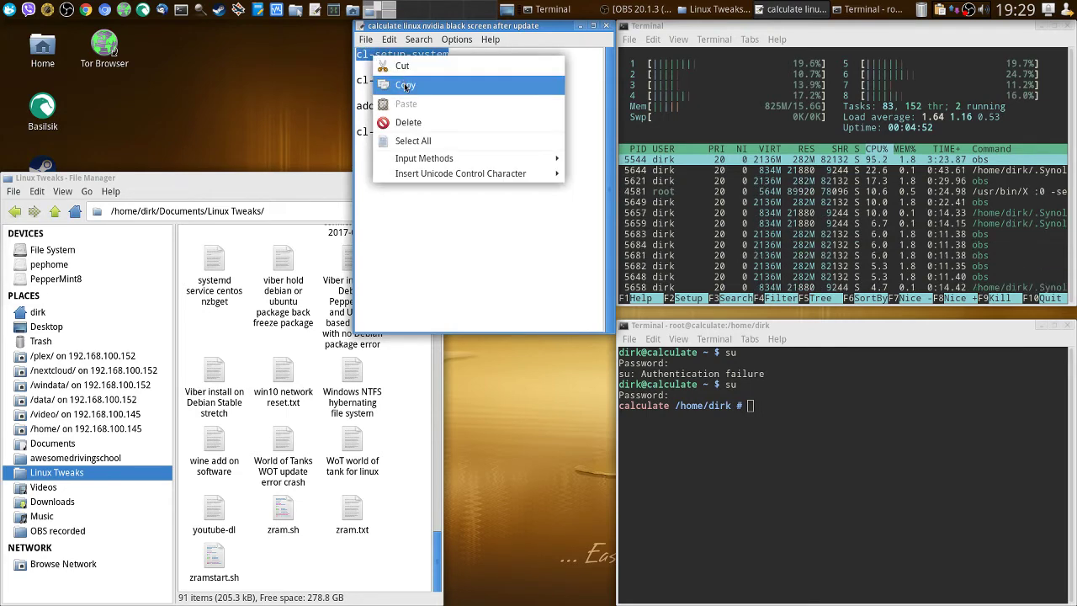
pyautogui.click(396, 85)
pyautogui.click(791, 423)
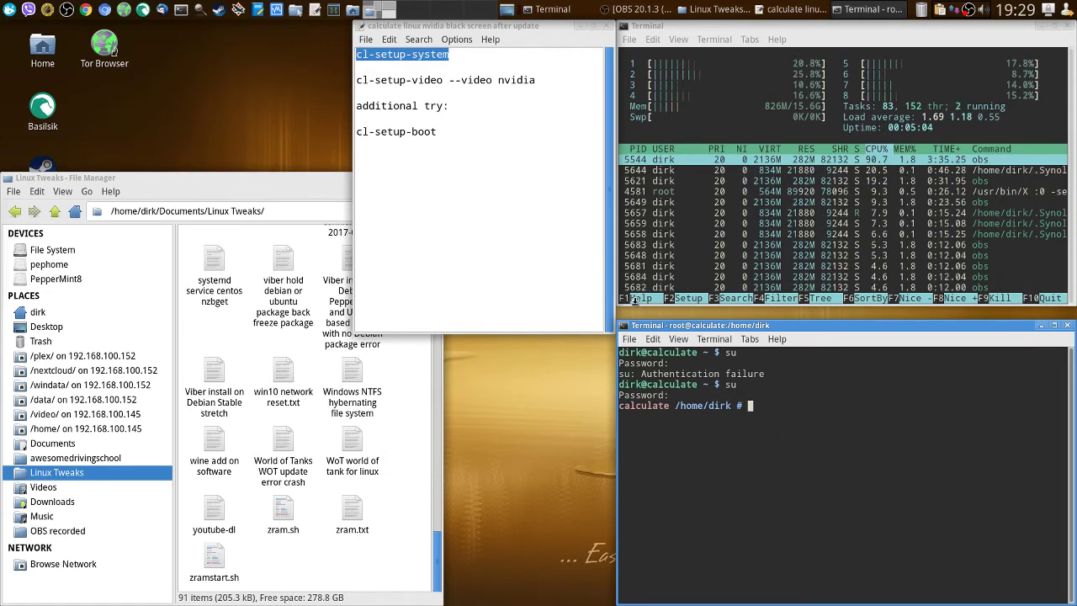
# Run the mistyped 'whoaami', then correct it to 'whoami' and run it to confirm root.
pyautogui.write('whoami')
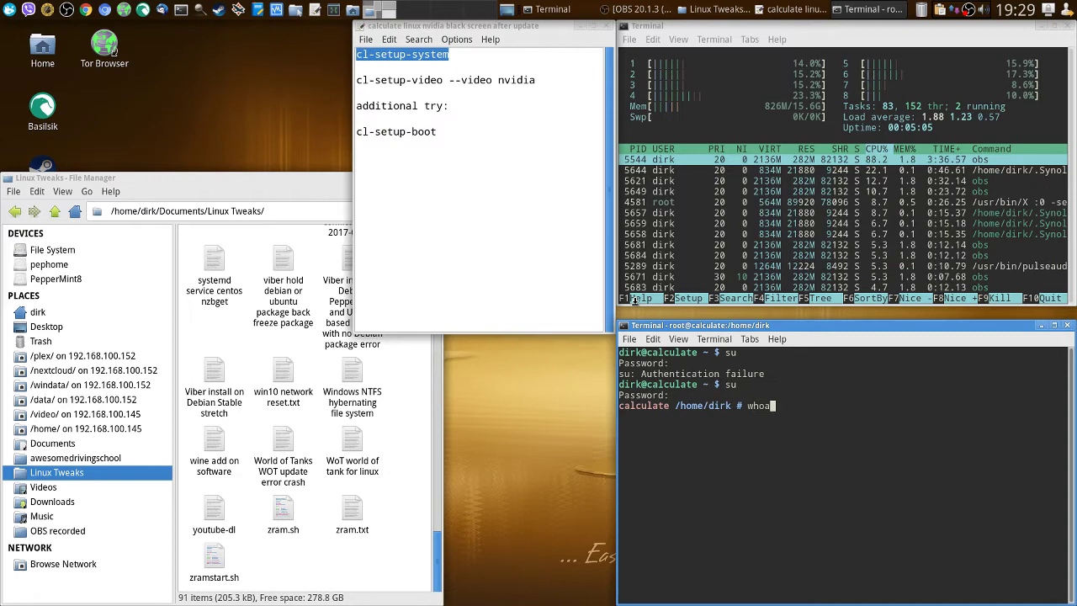
pyautogui.press('BackSpace')
pyautogui.press('BackSpace')
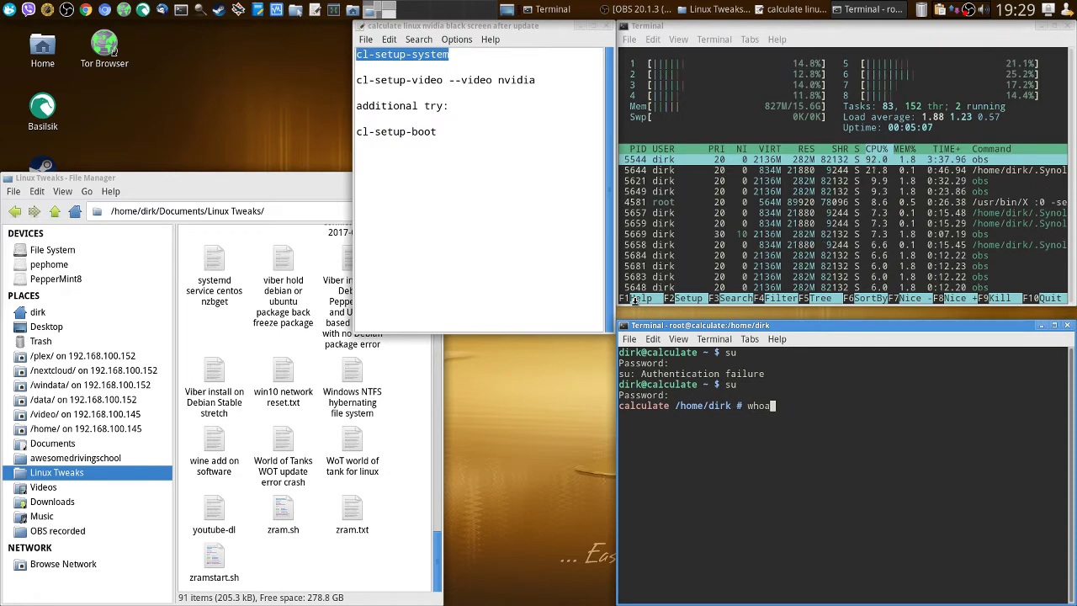
pyautogui.write('ami')
pyautogui.press('Return')
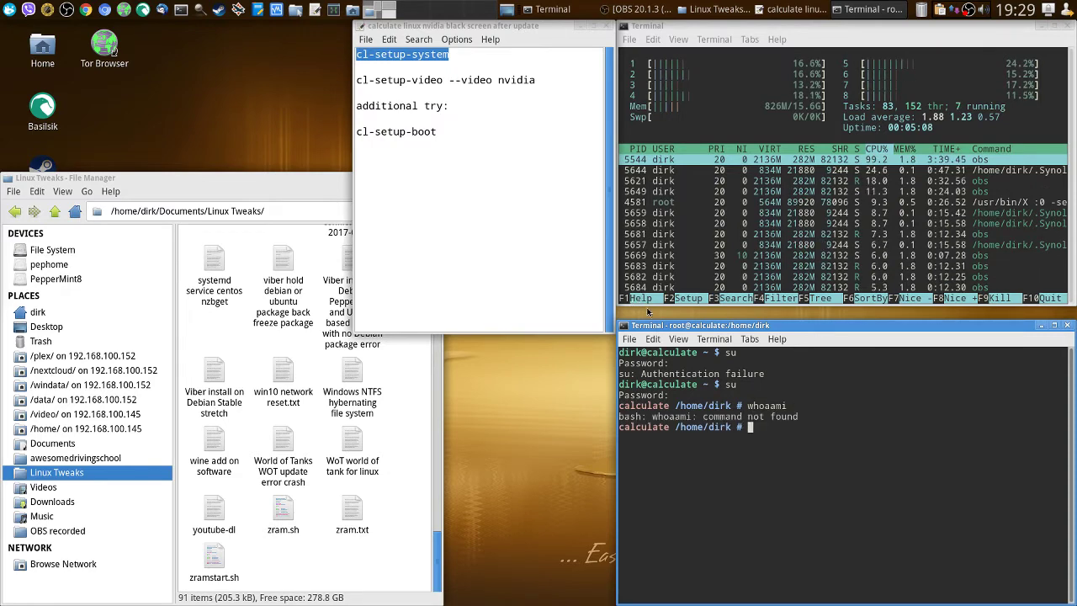
pyautogui.press('Up')
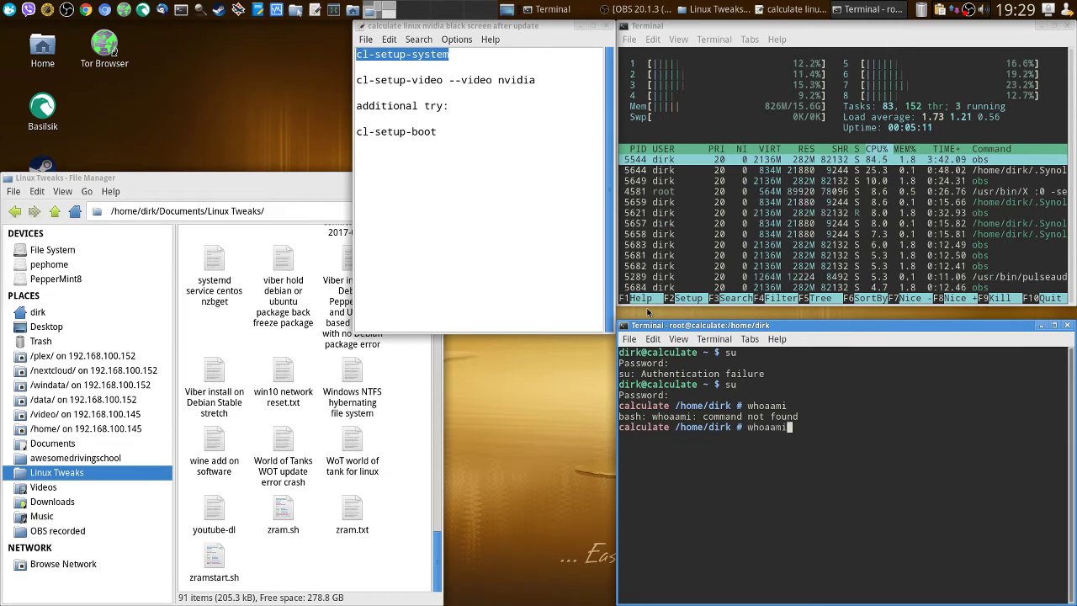
pyautogui.press('Left')
pyautogui.press('Left')
pyautogui.press('Left')
pyautogui.press('BackSpace')
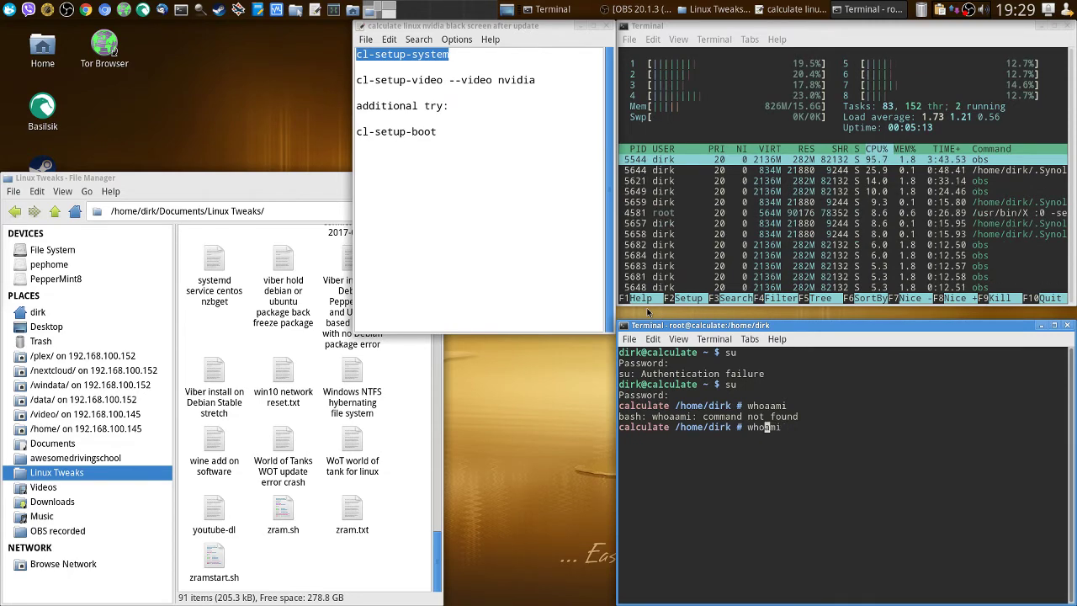
pyautogui.press('Return')
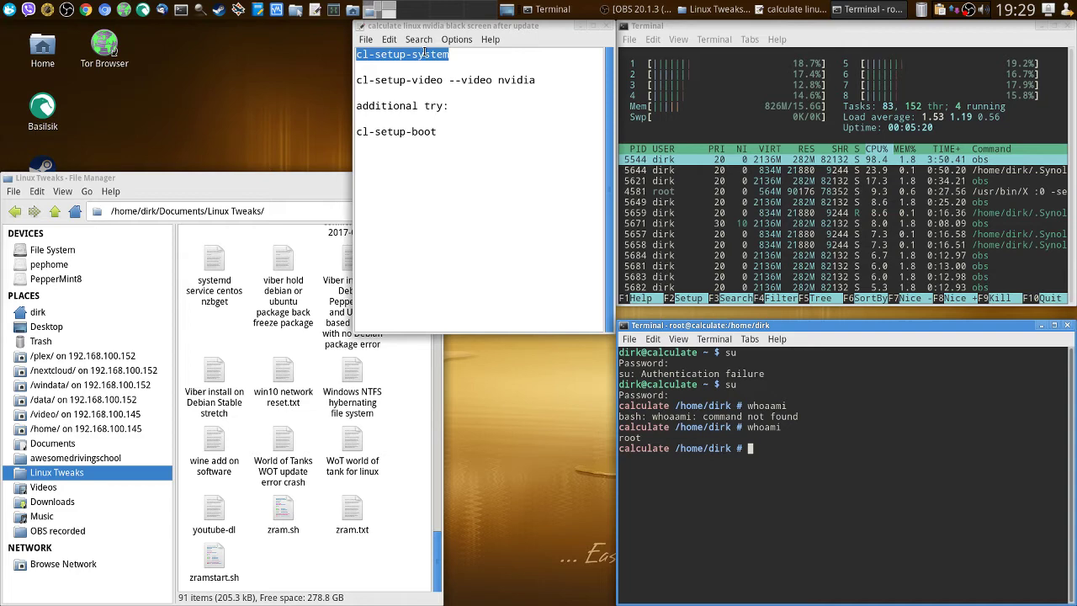
# Copy the cl-setup-system command from the nvidia notes.
pyautogui.rightClick(358, 54)
pyautogui.click(387, 80)
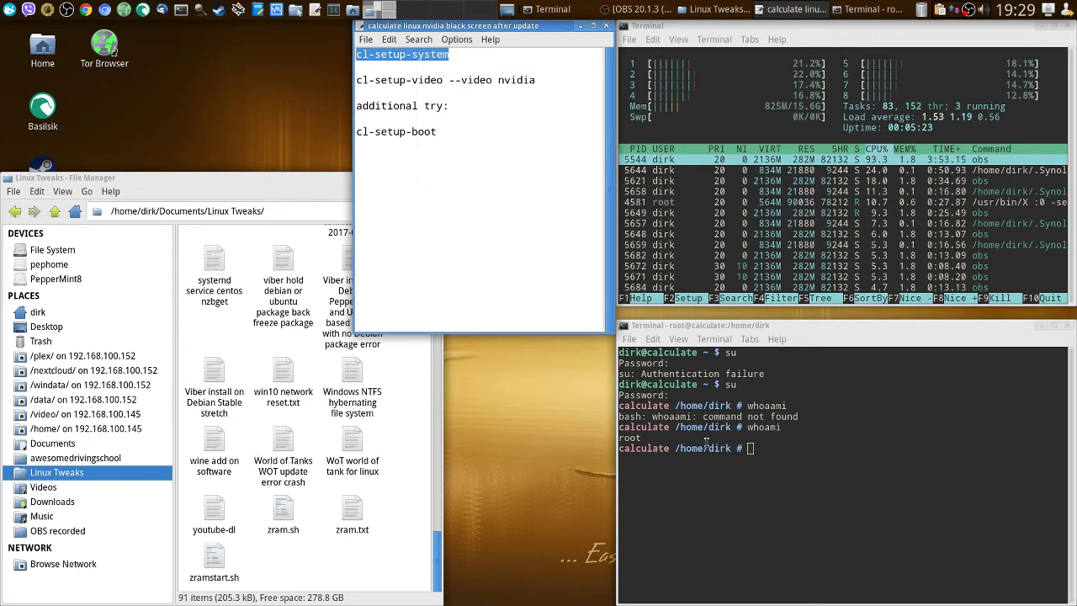
pyautogui.click(427, 221)
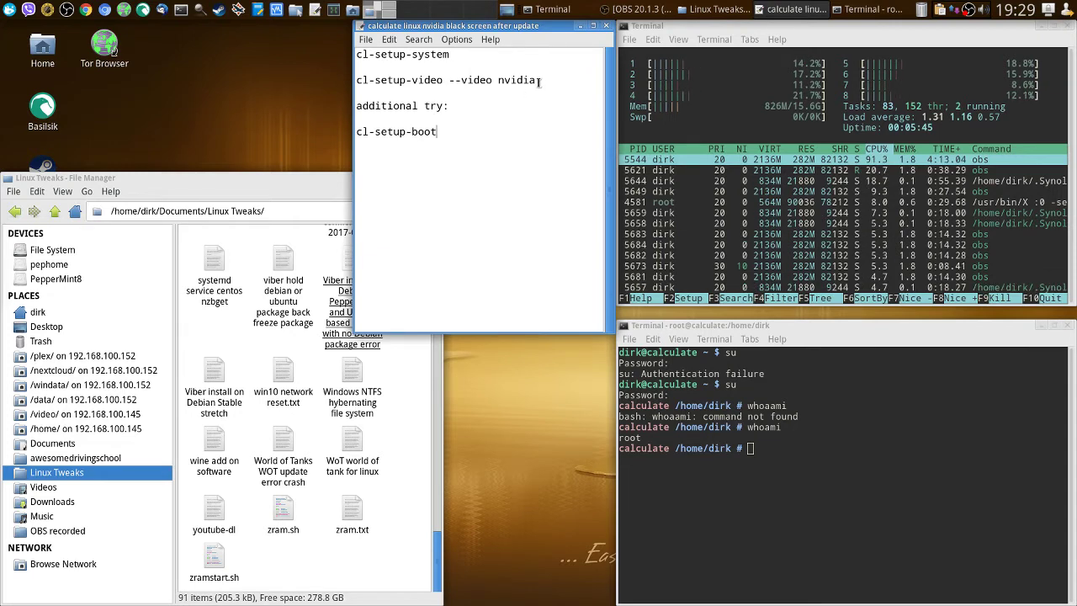
# Reselect the cl-setup lines and place the caret just below cl-setup-system.
pyautogui.moveTo(536, 80); pyautogui.dragTo(357, 80)
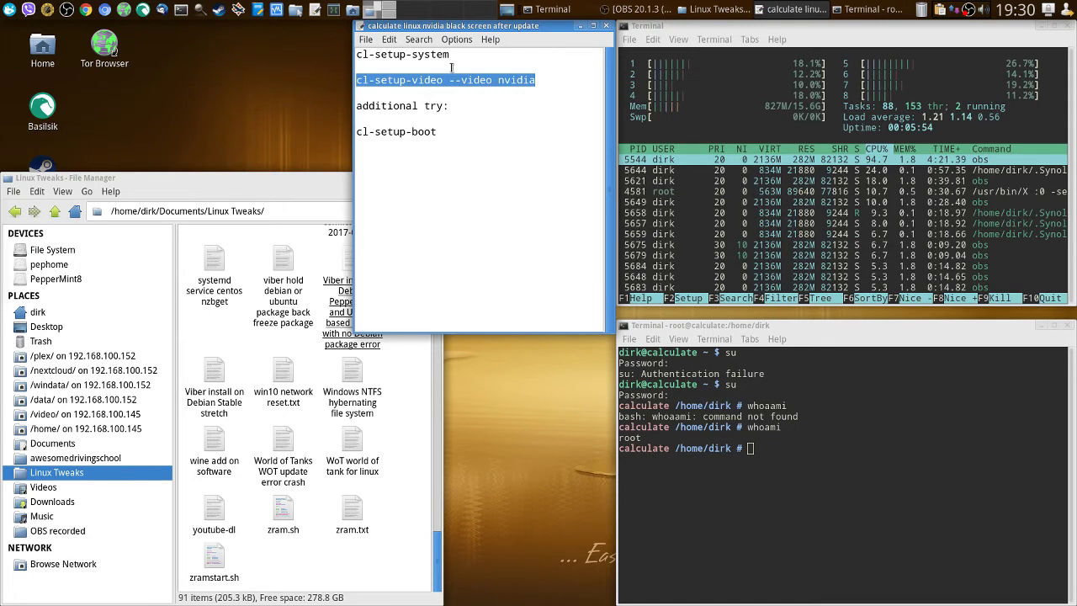
pyautogui.moveTo(451, 54); pyautogui.dragTo(357, 54)
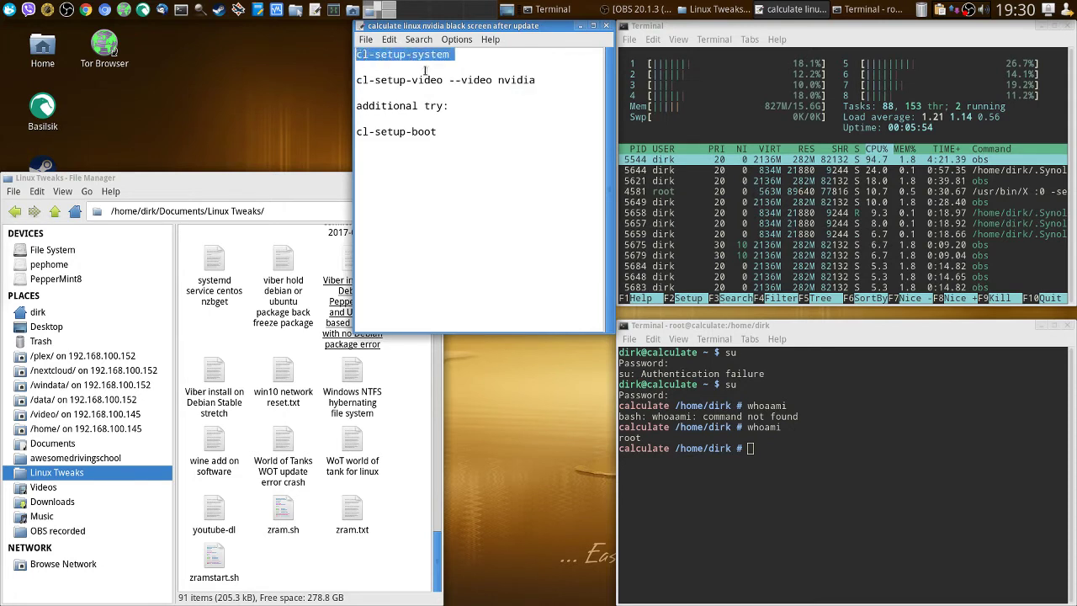
pyautogui.moveTo(536, 80); pyautogui.dragTo(357, 81)
pyautogui.click(439, 137)
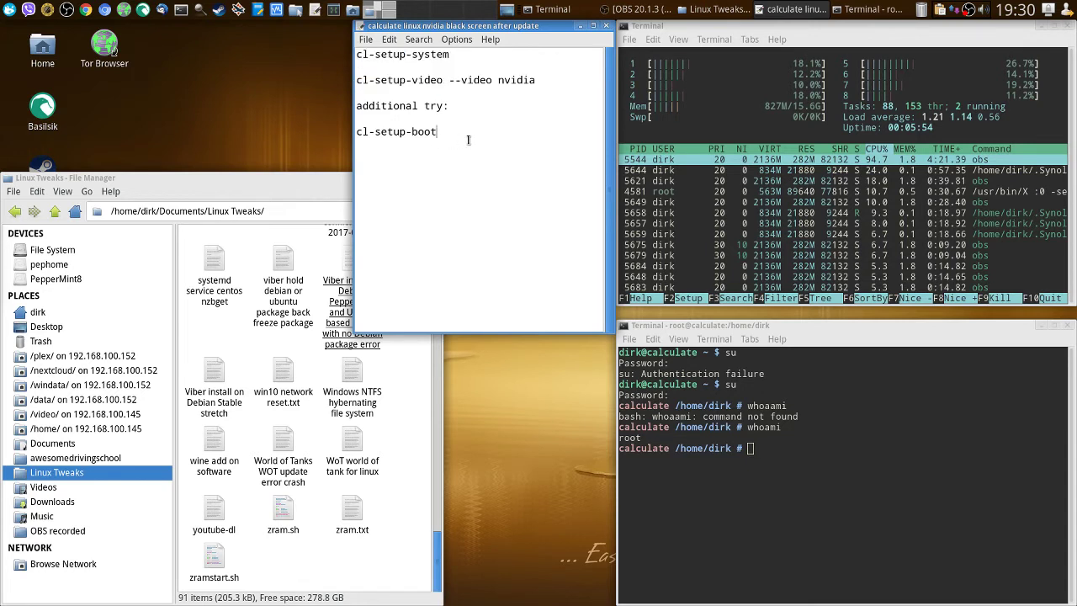
pyautogui.press('Left')
pyautogui.press('Left')
pyautogui.press('Left')
pyautogui.press('Left')
pyautogui.press('Left')
pyautogui.press('Left')
pyautogui.press('Left')
pyautogui.press('Left')
pyautogui.press('Left')
pyautogui.press('Left')
pyautogui.moveTo(453, 54); pyautogui.dragTo(355, 53)
pyautogui.click(392, 69)
# Add the word 'or' on a new line just below cl-setup-system.
pyautogui.press('Return')
pyautogui.press('Return')
pyautogui.press('Up')
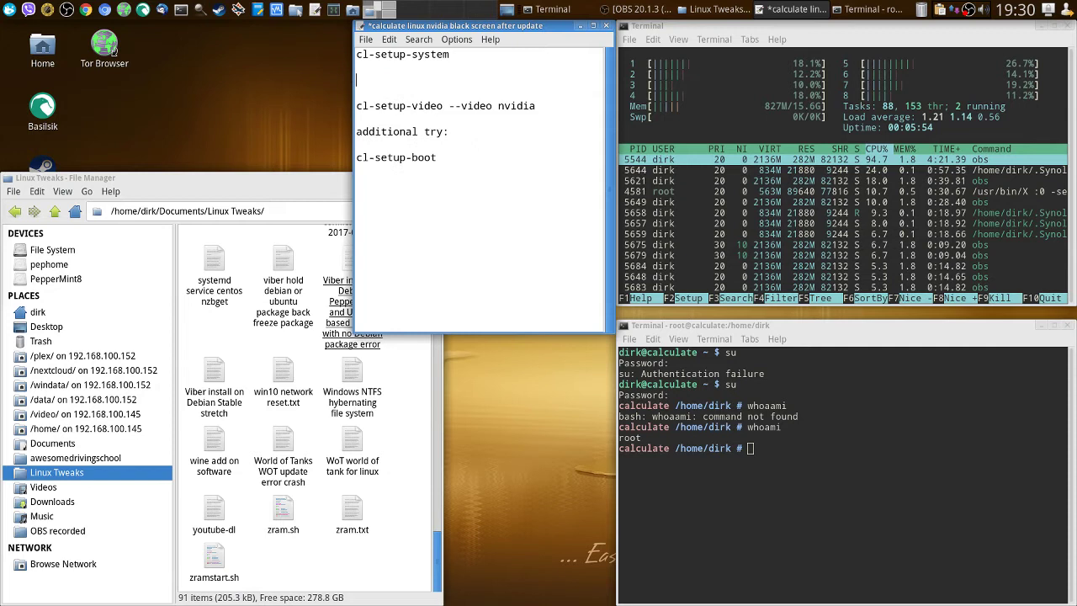
pyautogui.write('or')
# Highlight setup-system, then the cl-setup-video through cl-setup-boot commands, and deselect.
pyautogui.moveTo(455, 55); pyautogui.dragTo(373, 57)
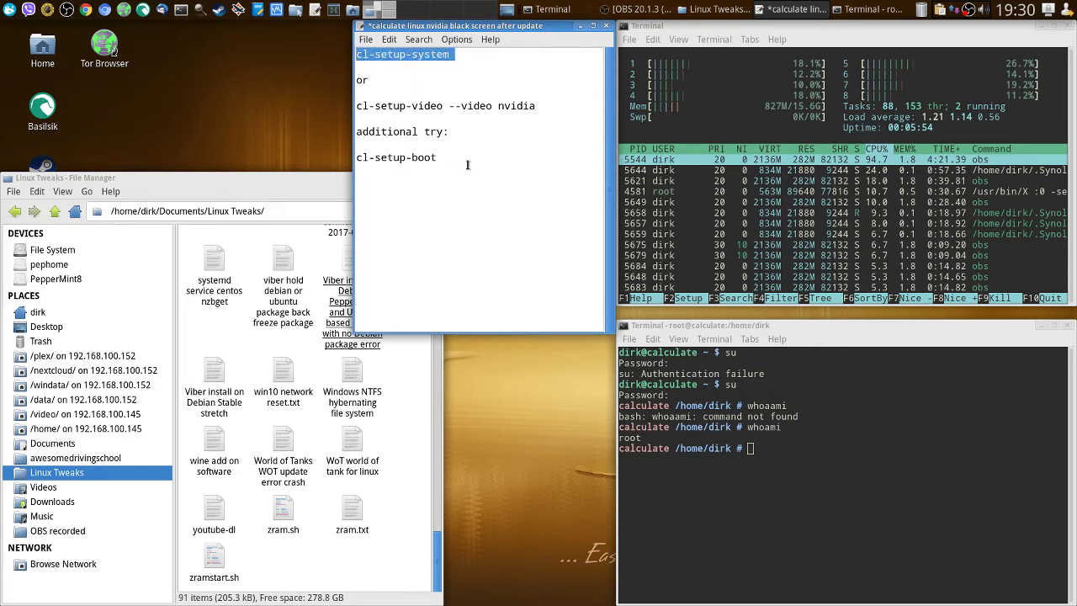
pyautogui.moveTo(478, 171); pyautogui.dragTo(354, 108)
pyautogui.click(481, 194)
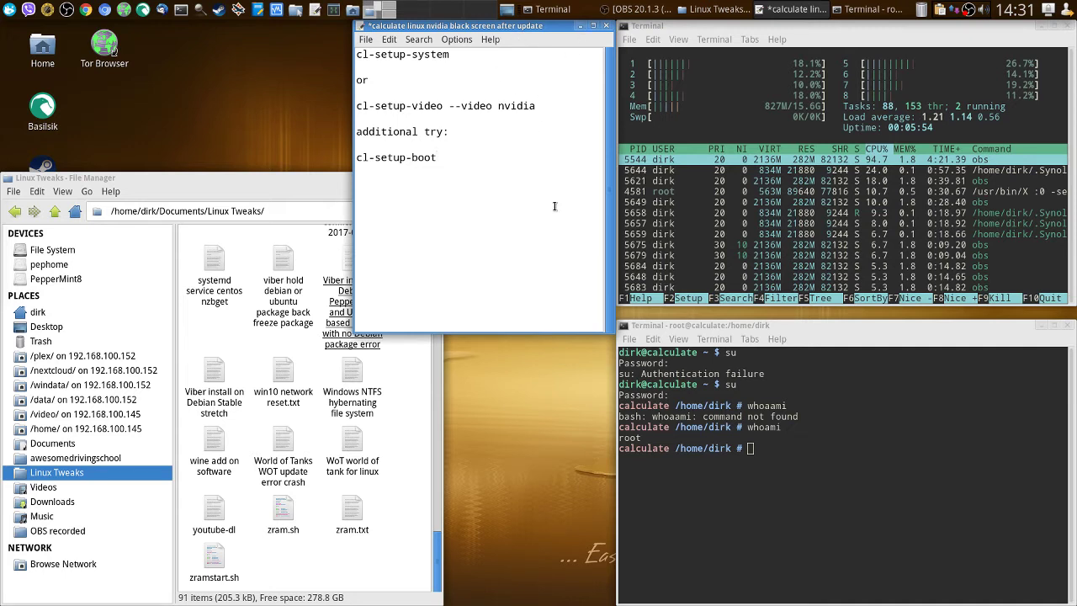
# Briefly highlight the cl-setup-system line, then close the Linux Tweaks file manager window.
pyautogui.moveTo(463, 57); pyautogui.dragTo(345, 52)
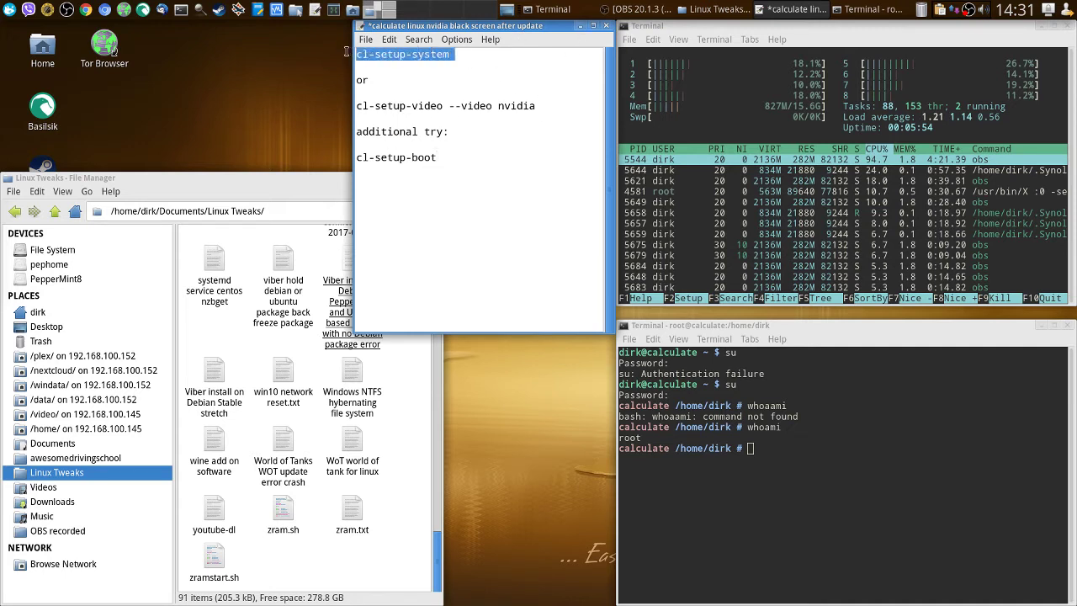
pyautogui.click(459, 67)
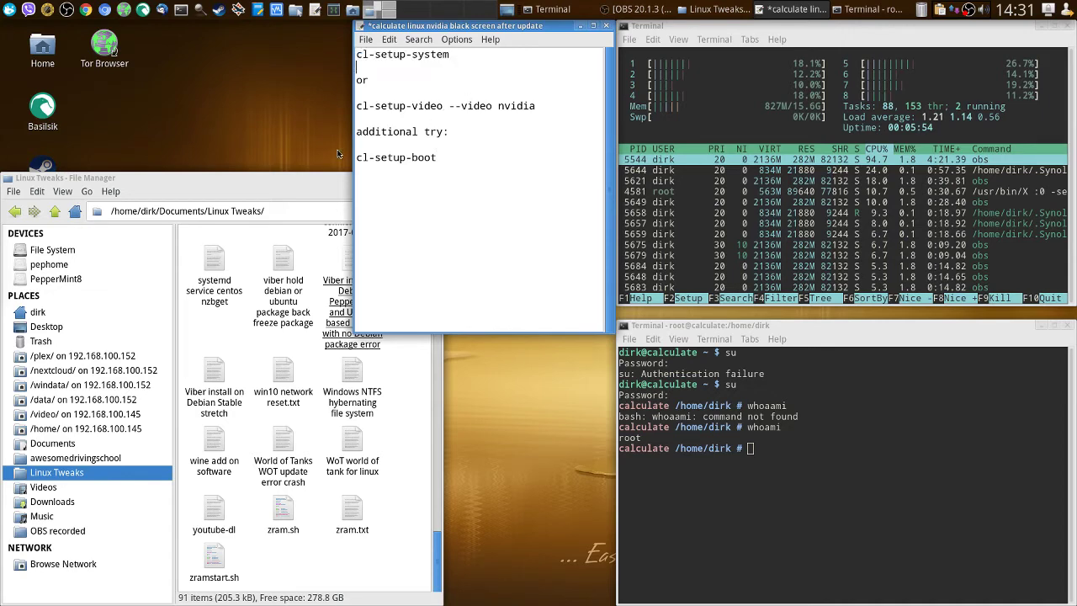
pyautogui.click(309, 178)
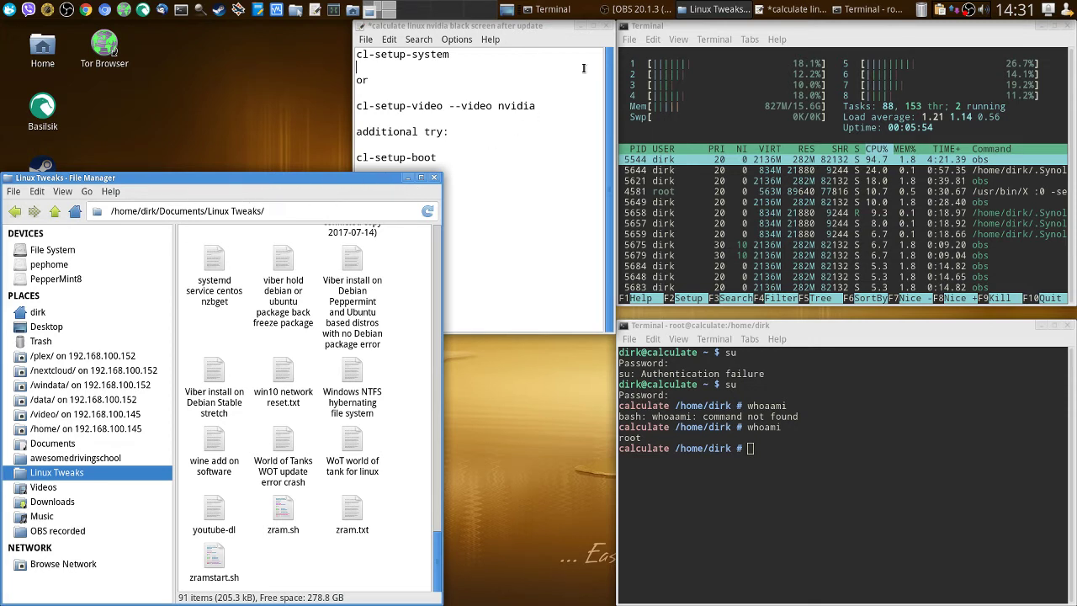
pyautogui.click(433, 180)
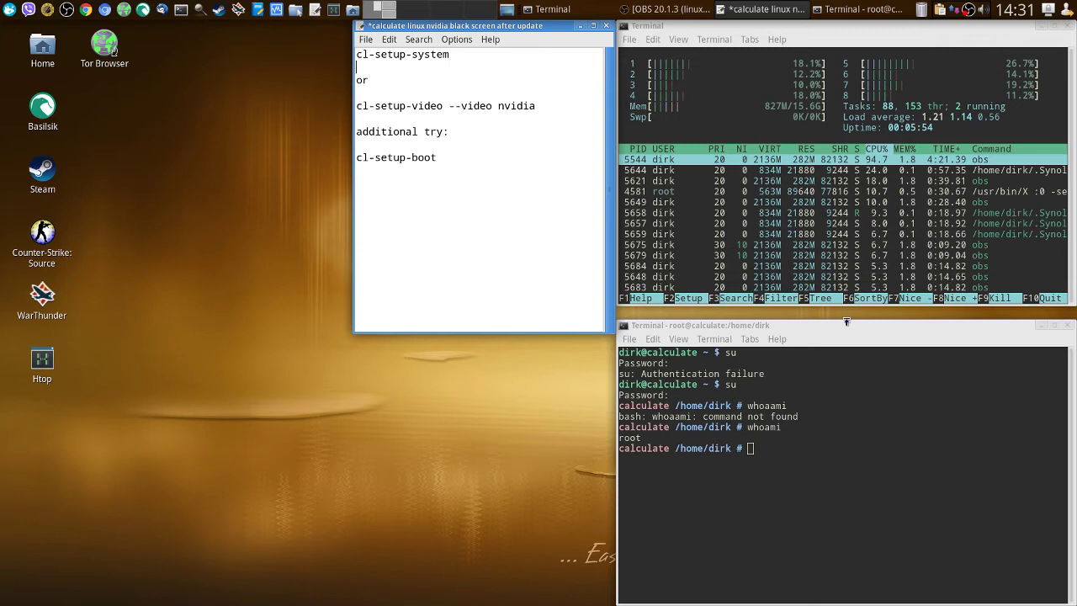
# Minimise the root terminal window, leaving the notes beside htop.
pyautogui.click(995, 329)
pyautogui.click(1041, 326)
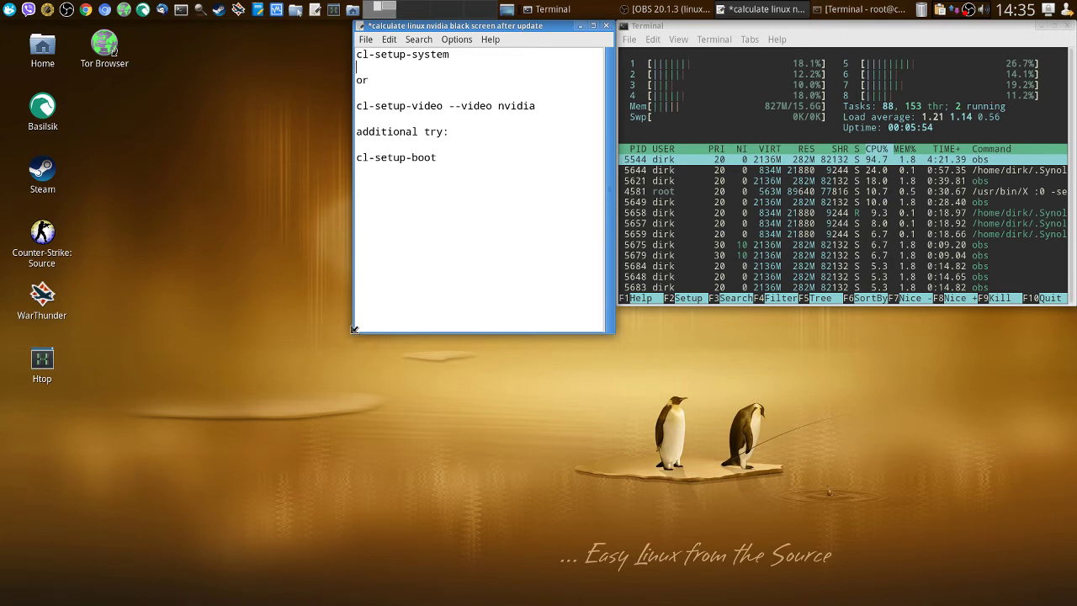
# Resize the Mousepad notes window from its bottom-left corner to fit beside the htop terminal.
pyautogui.moveTo(356, 330); pyautogui.dragTo(331, 299)
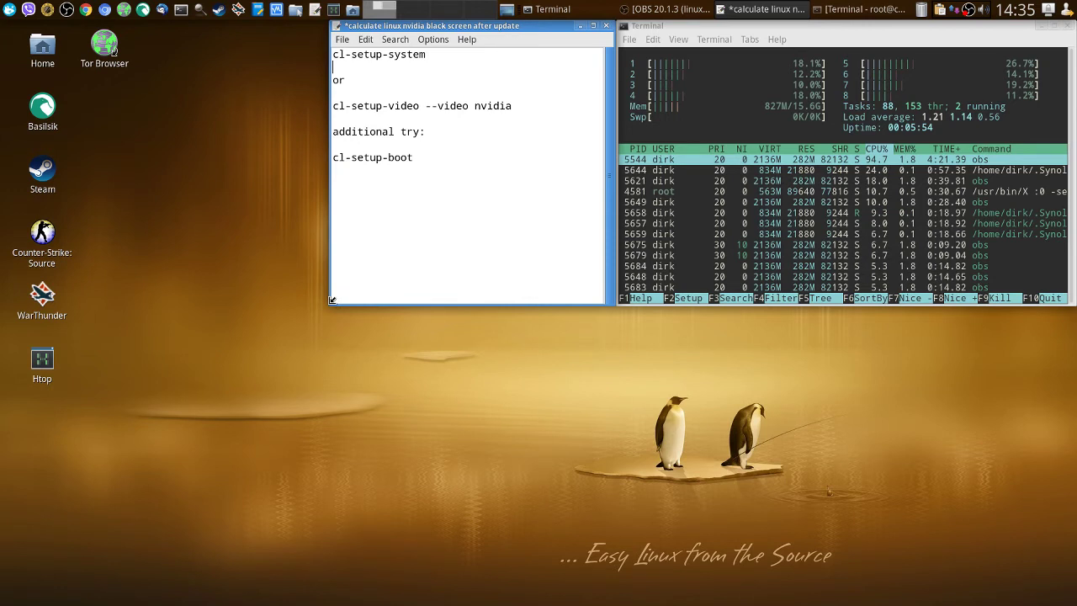
pyautogui.moveTo(331, 303); pyautogui.dragTo(349, 301)
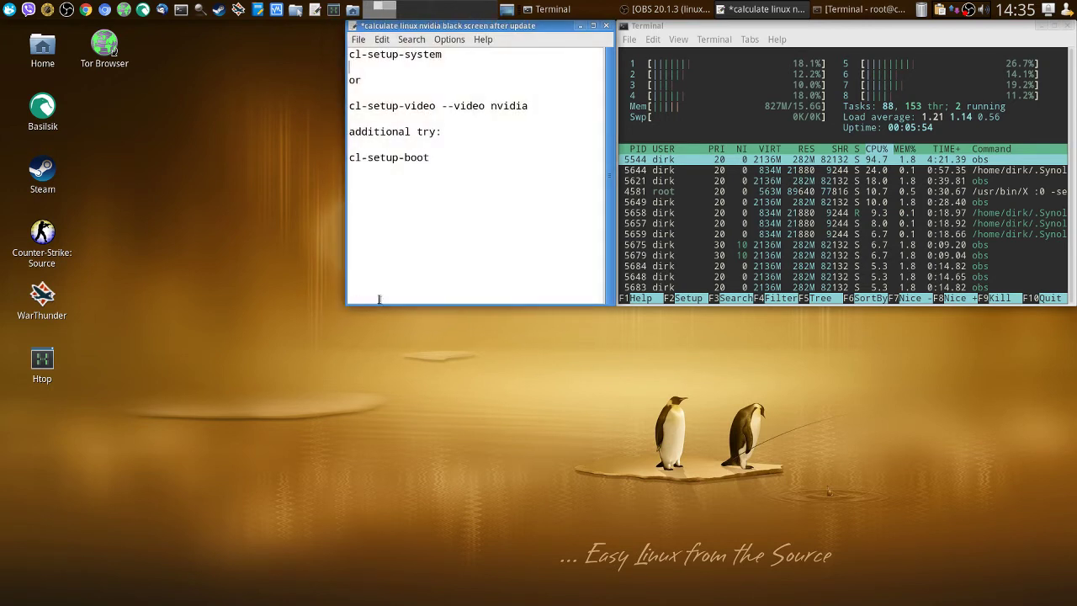
pyautogui.click(419, 283)
pyautogui.moveTo(452, 57); pyautogui.dragTo(350, 57)
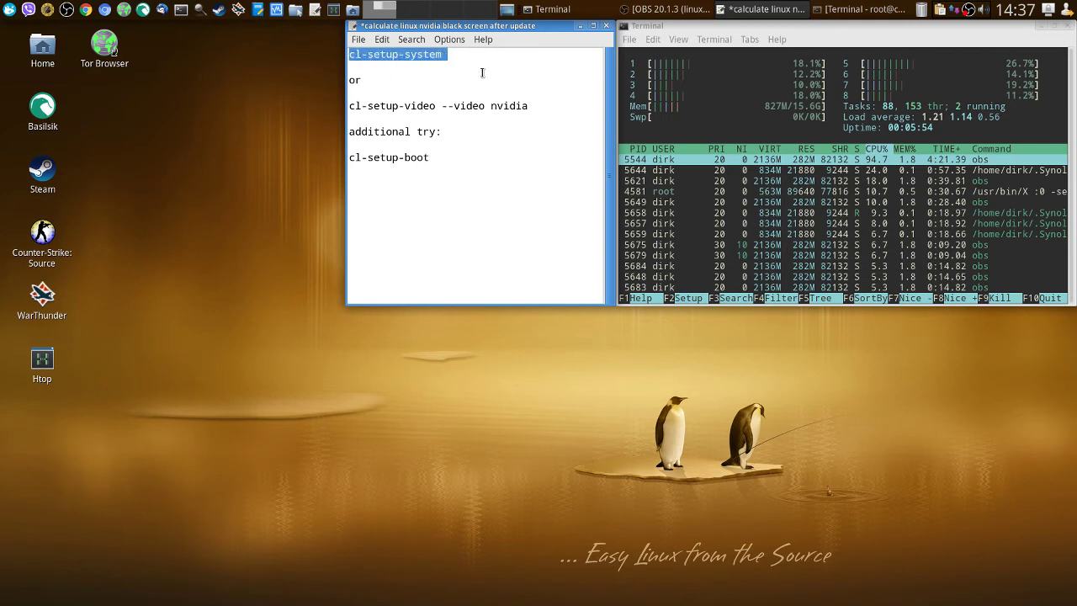
pyautogui.click(486, 67)
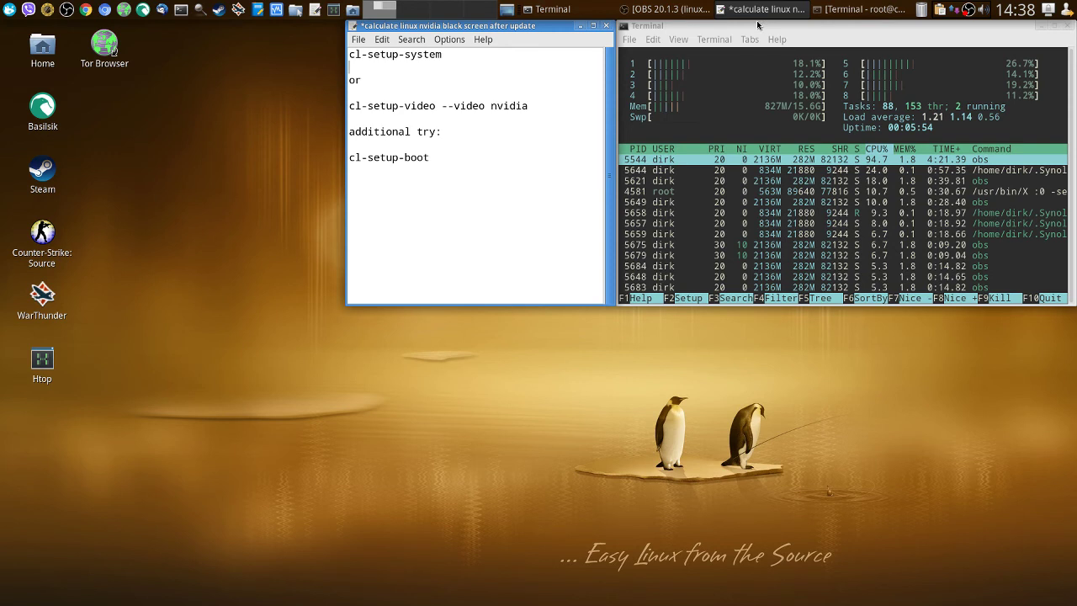
# Give focus to the htop terminal window beside the notes.
pyautogui.click(712, 27)
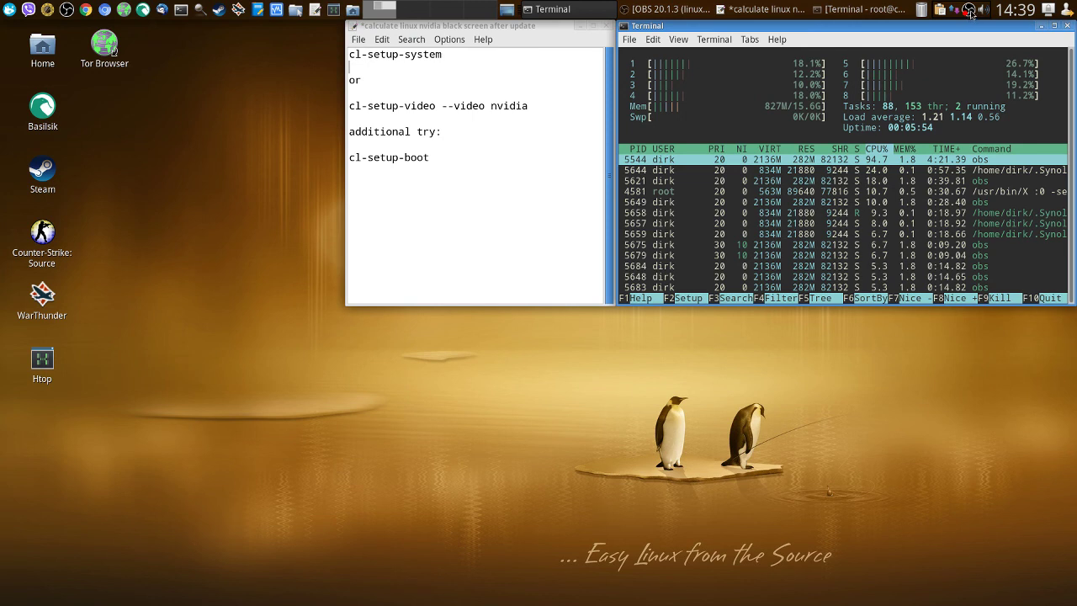
# Bring up the OBS tray menu showing the Stop Recording option.
pyautogui.rightClick(971, 15)
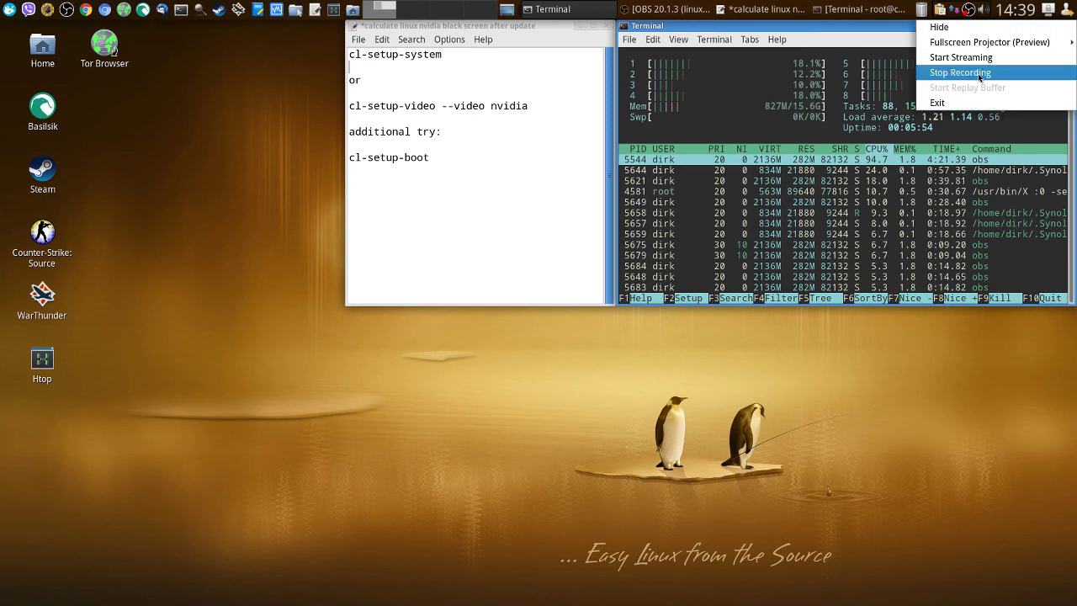